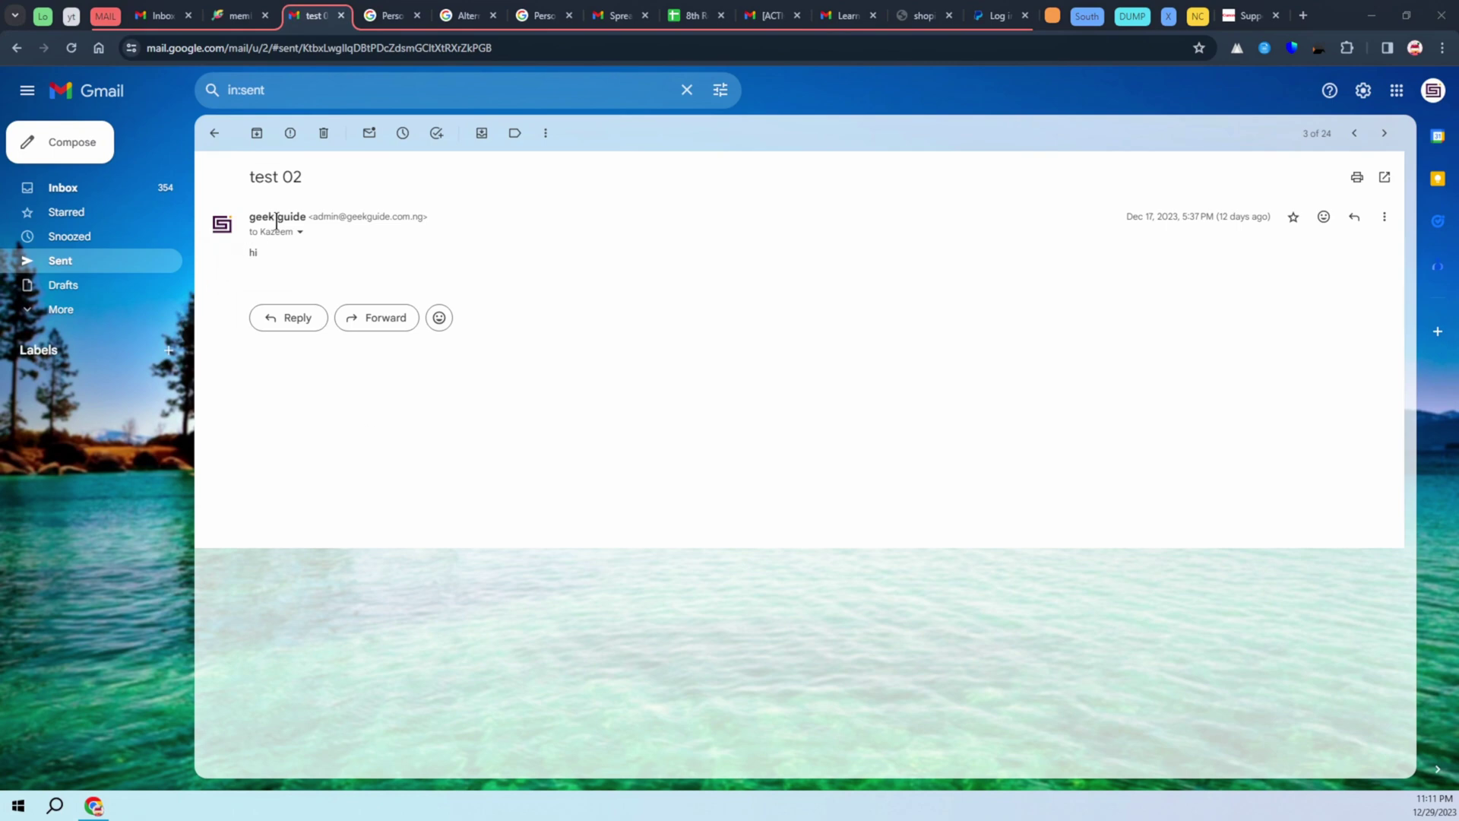
Step: Navigate from the account avatar through Personal info to the Email settings page
mouse_move(269, 221)
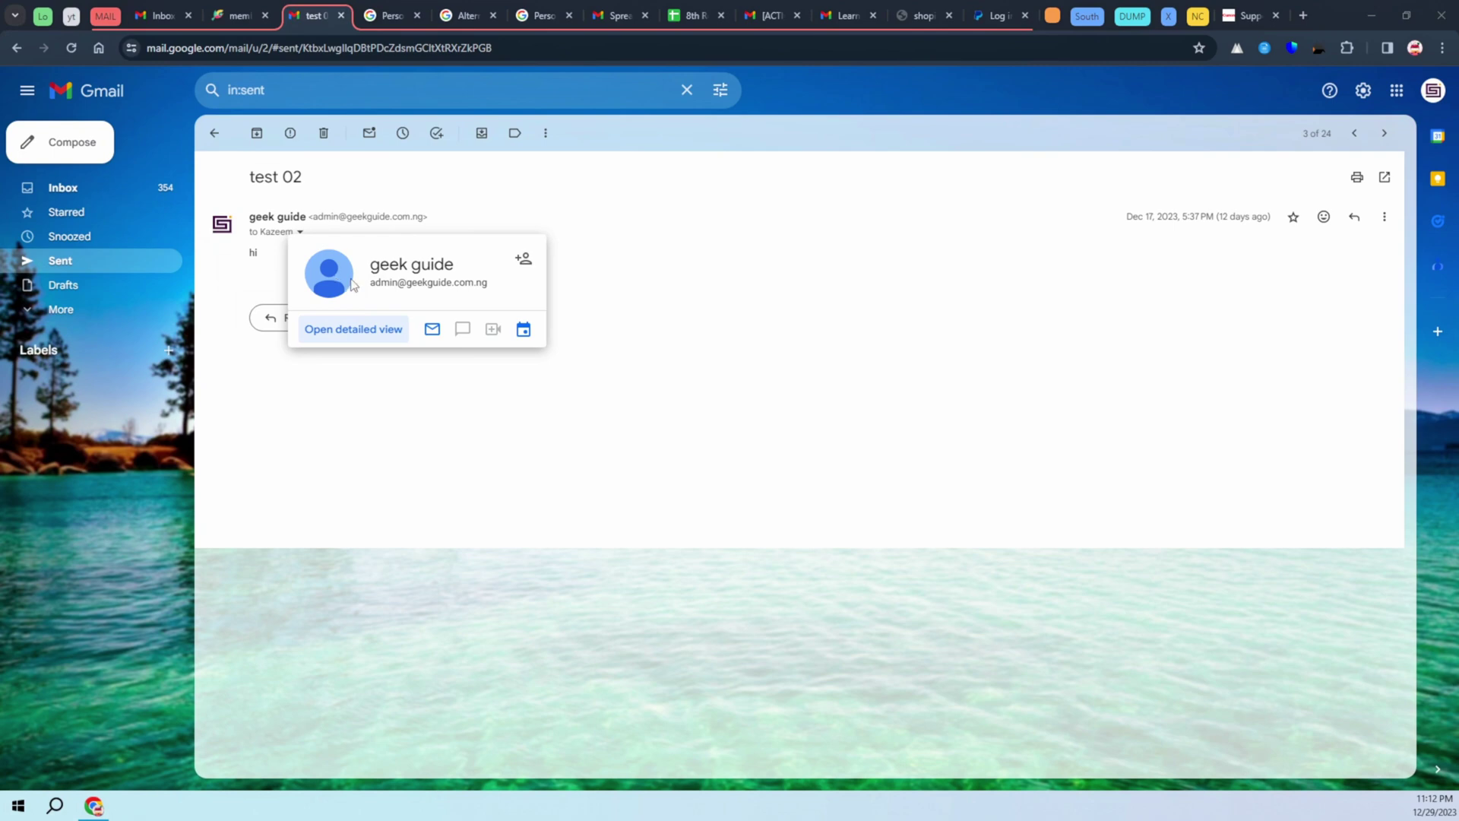
mouse_move(385, 288)
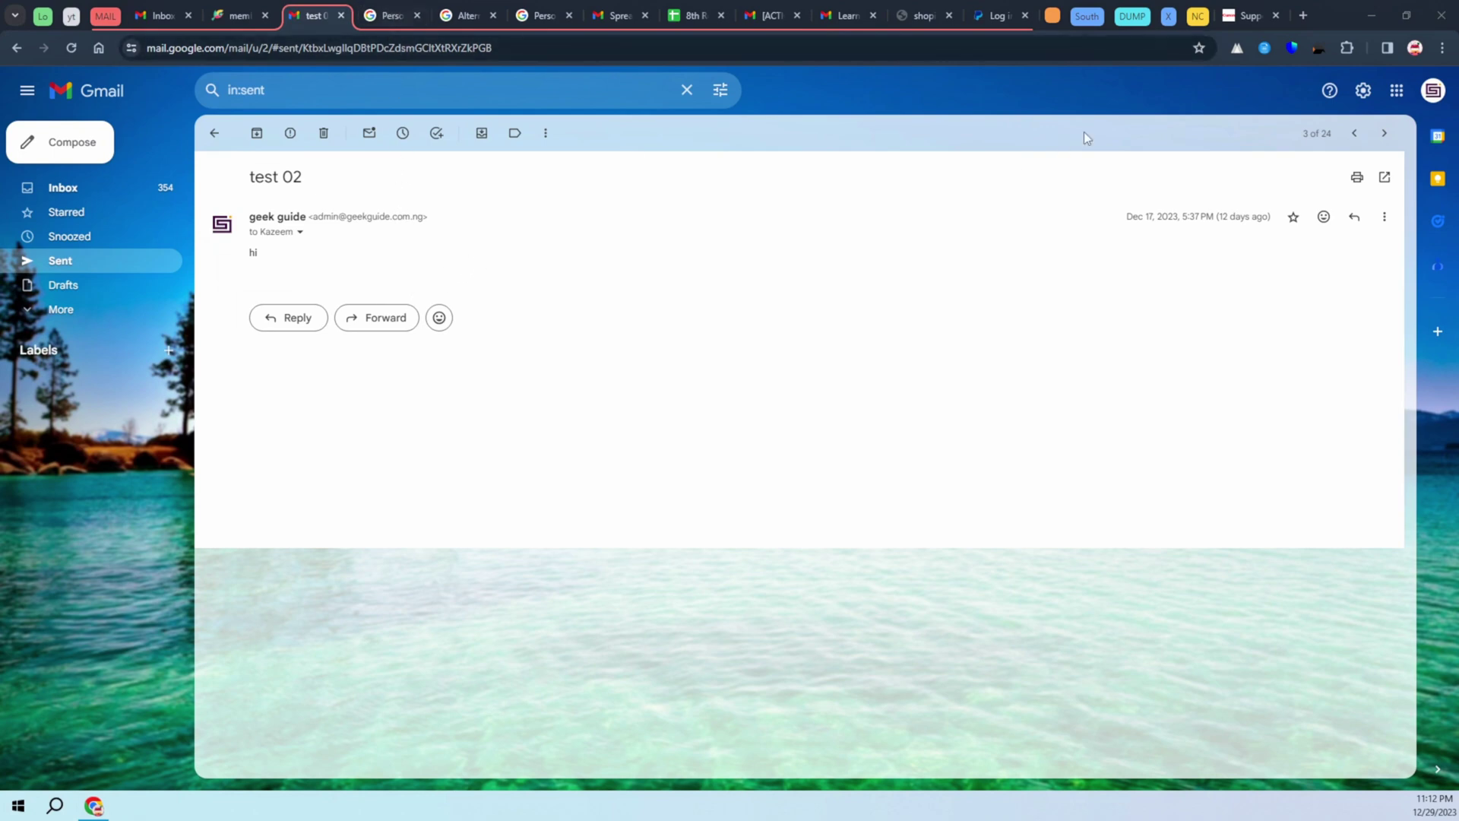
click(1430, 92)
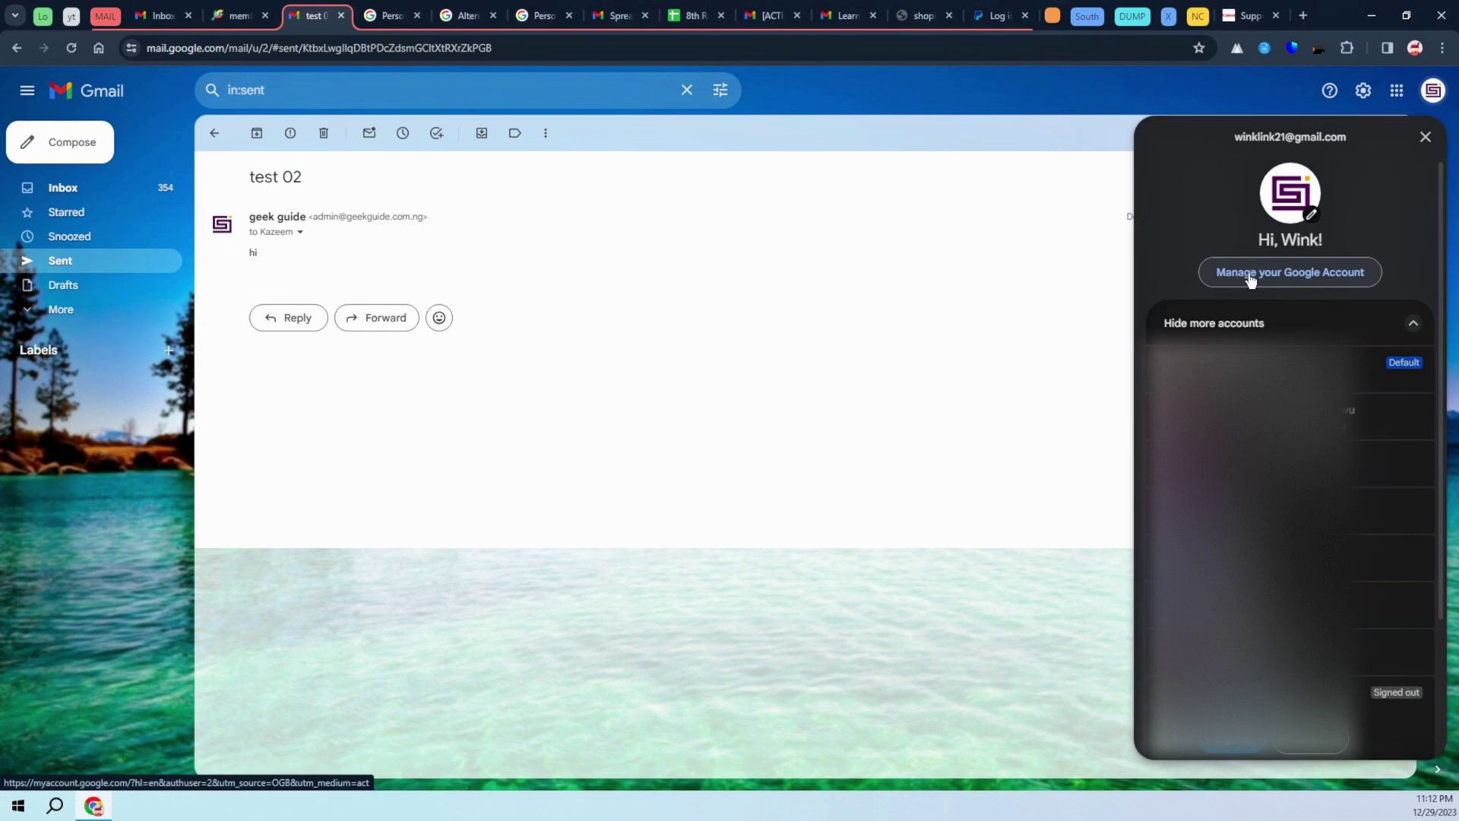
click(843, 251)
click(384, 17)
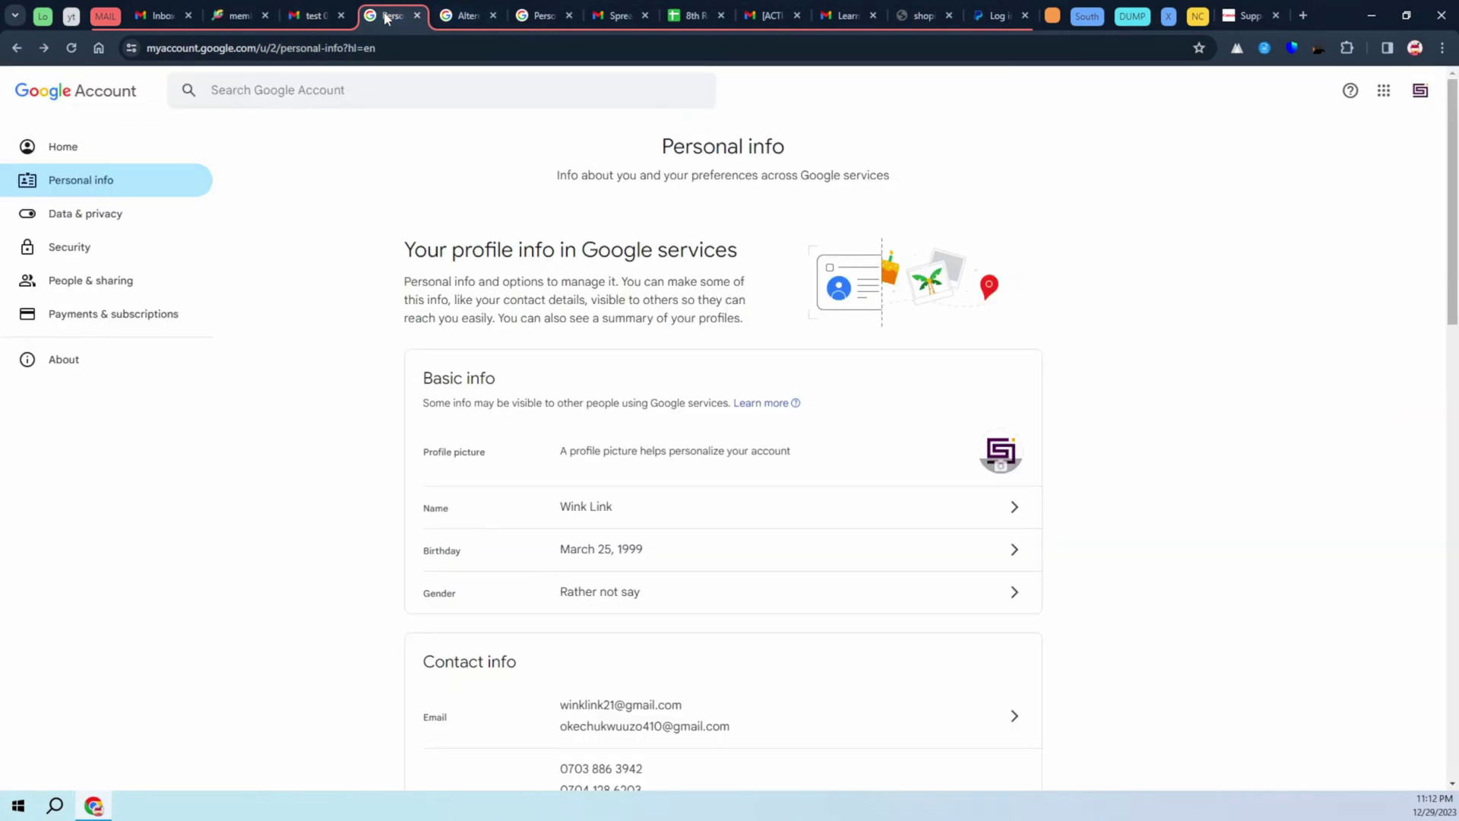
click(65, 148)
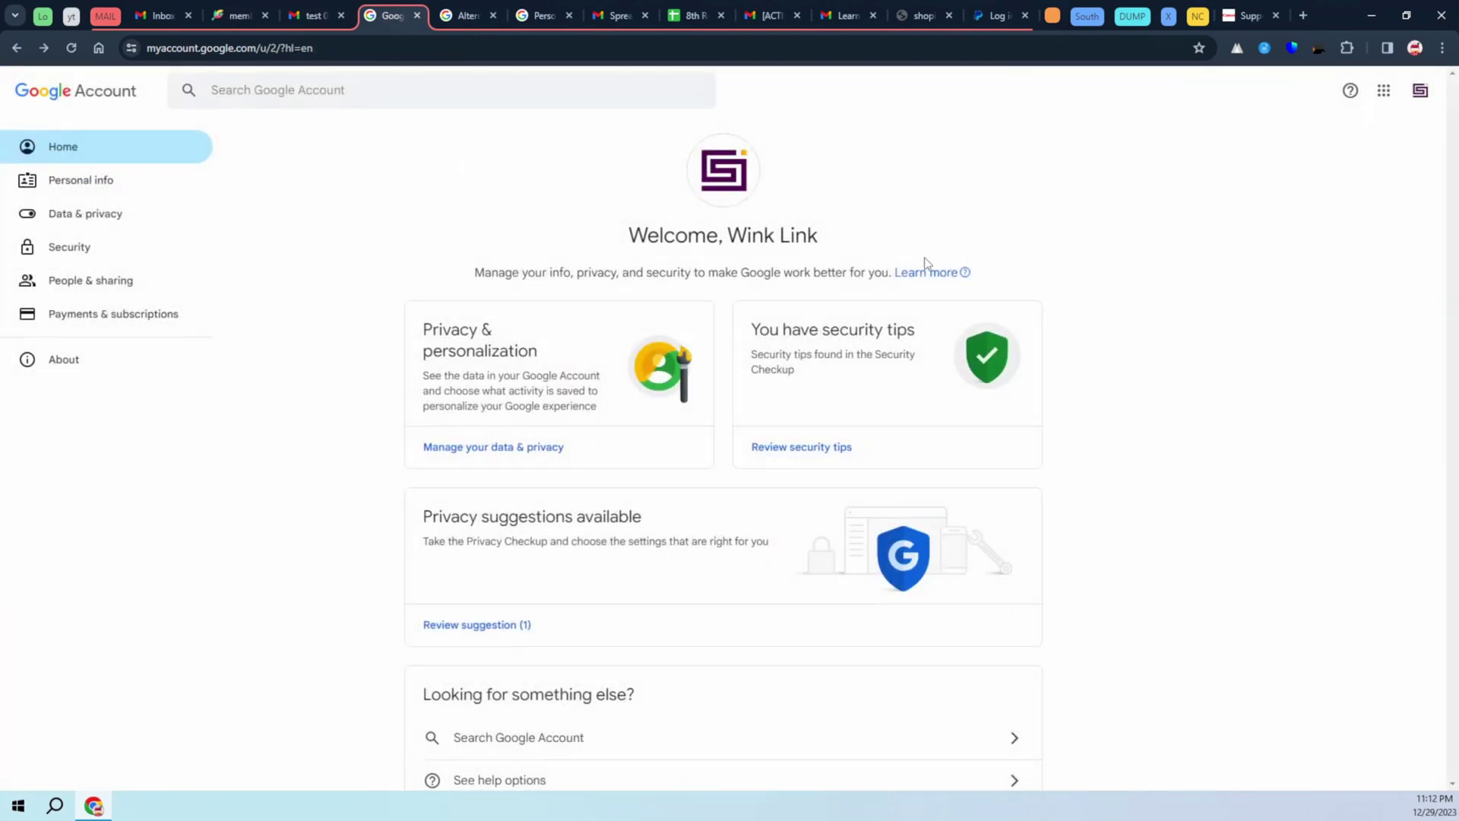
click(84, 187)
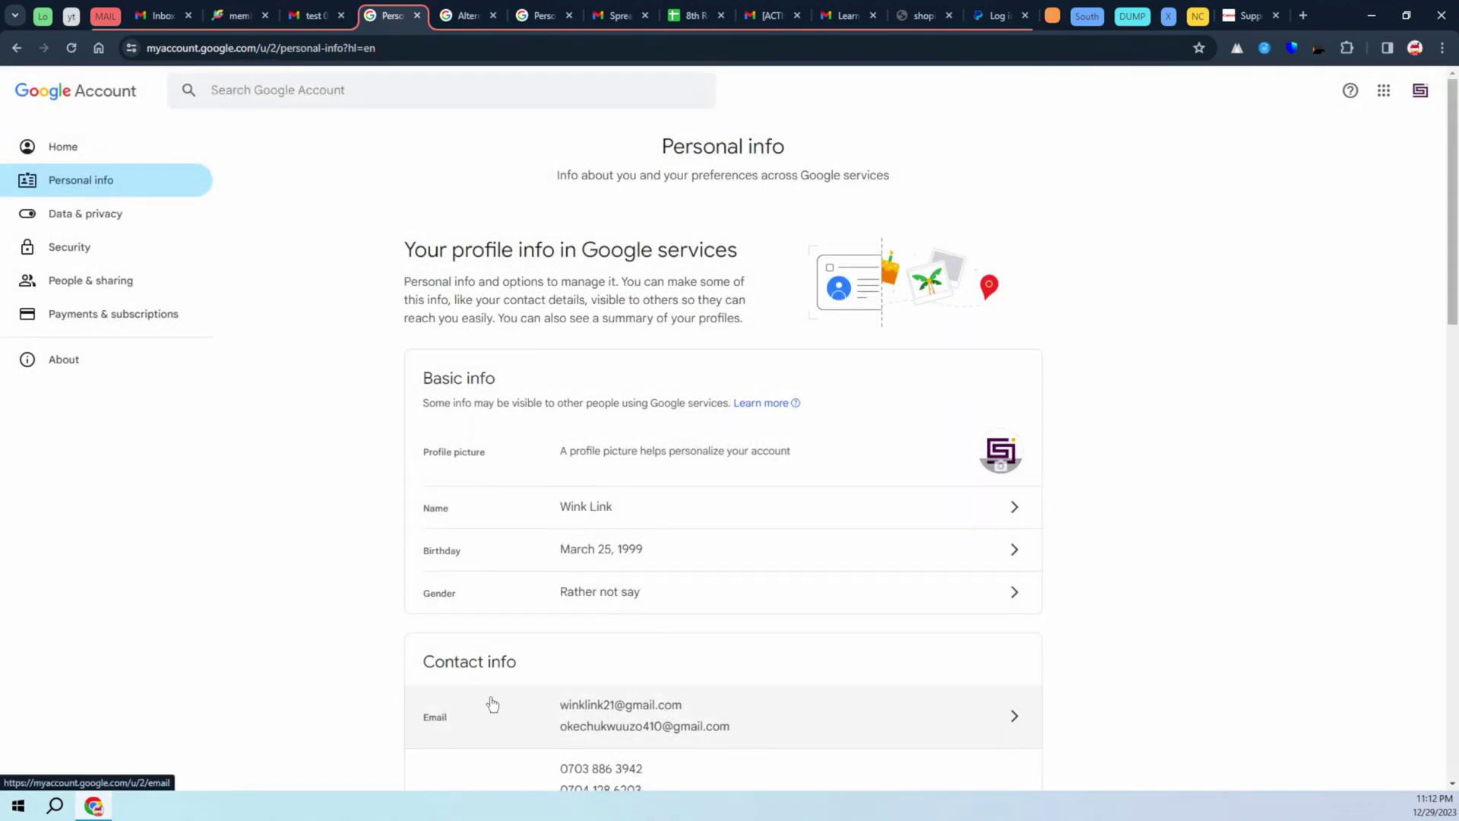
click(1009, 717)
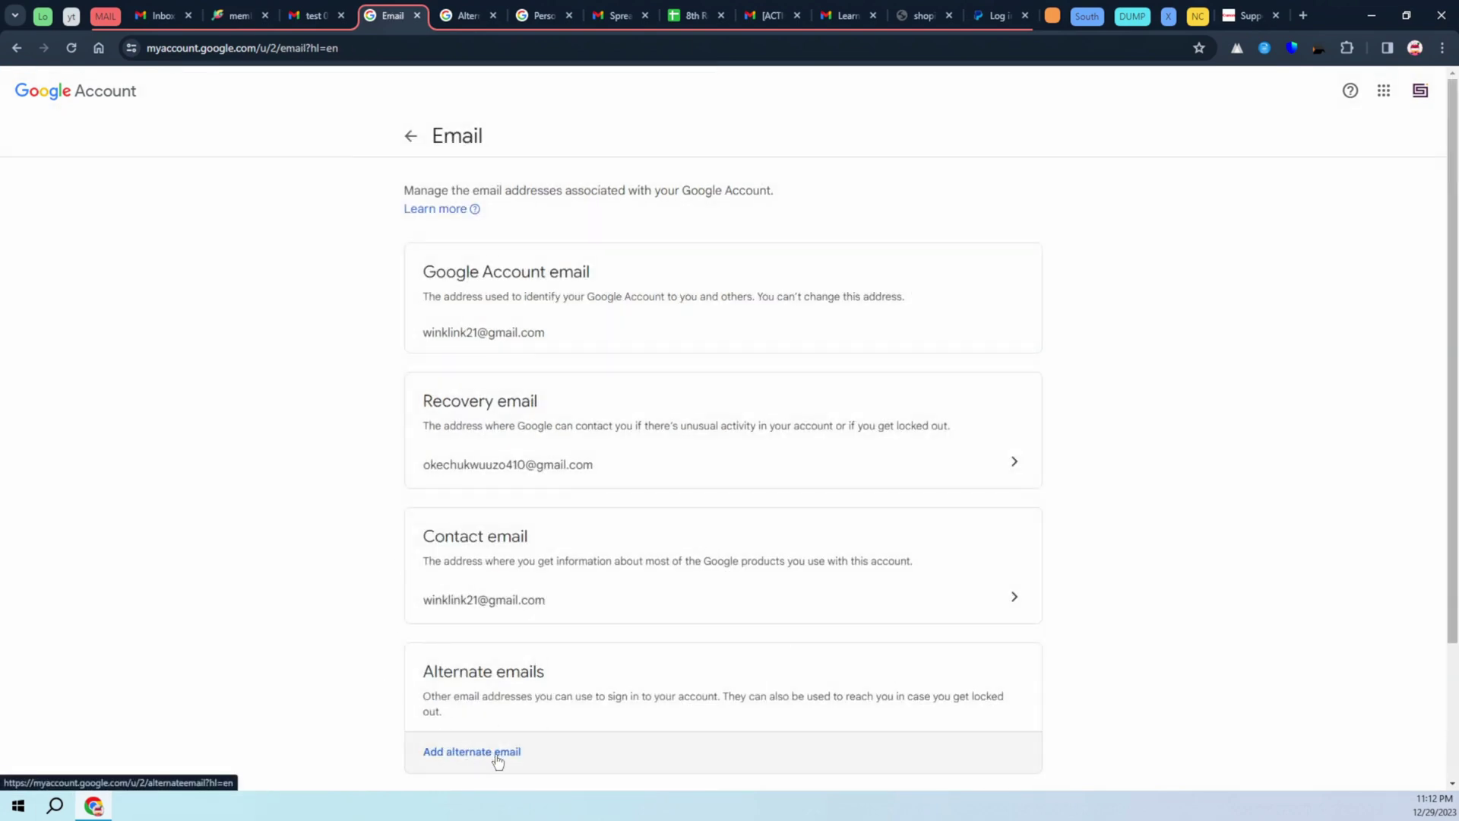
Step: Copy the business sender address from Gmail, then start Add alternate email and pass the password check
click(312, 15)
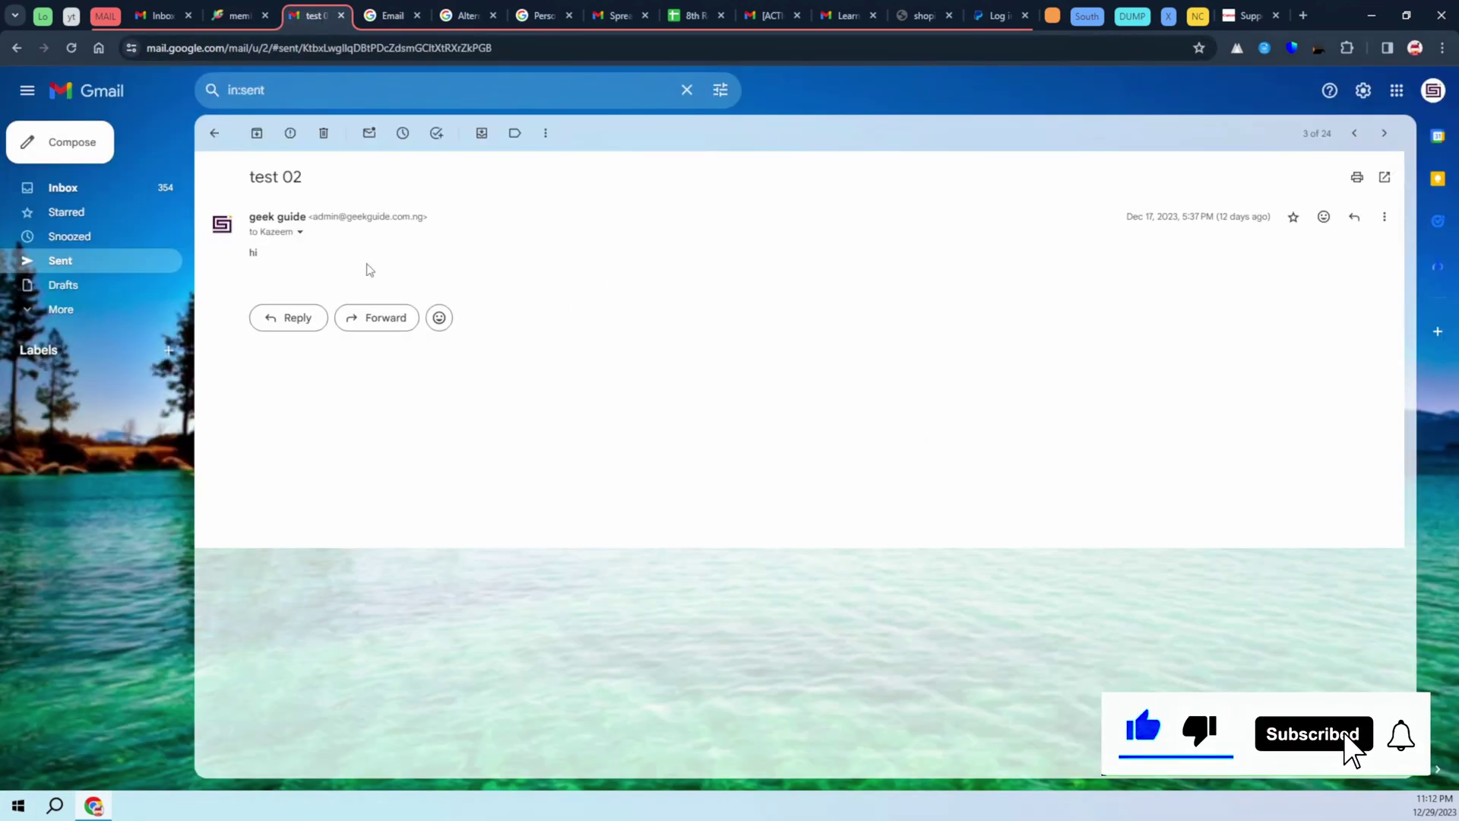
drag(423, 217, 314, 218)
key(ctrl+c)
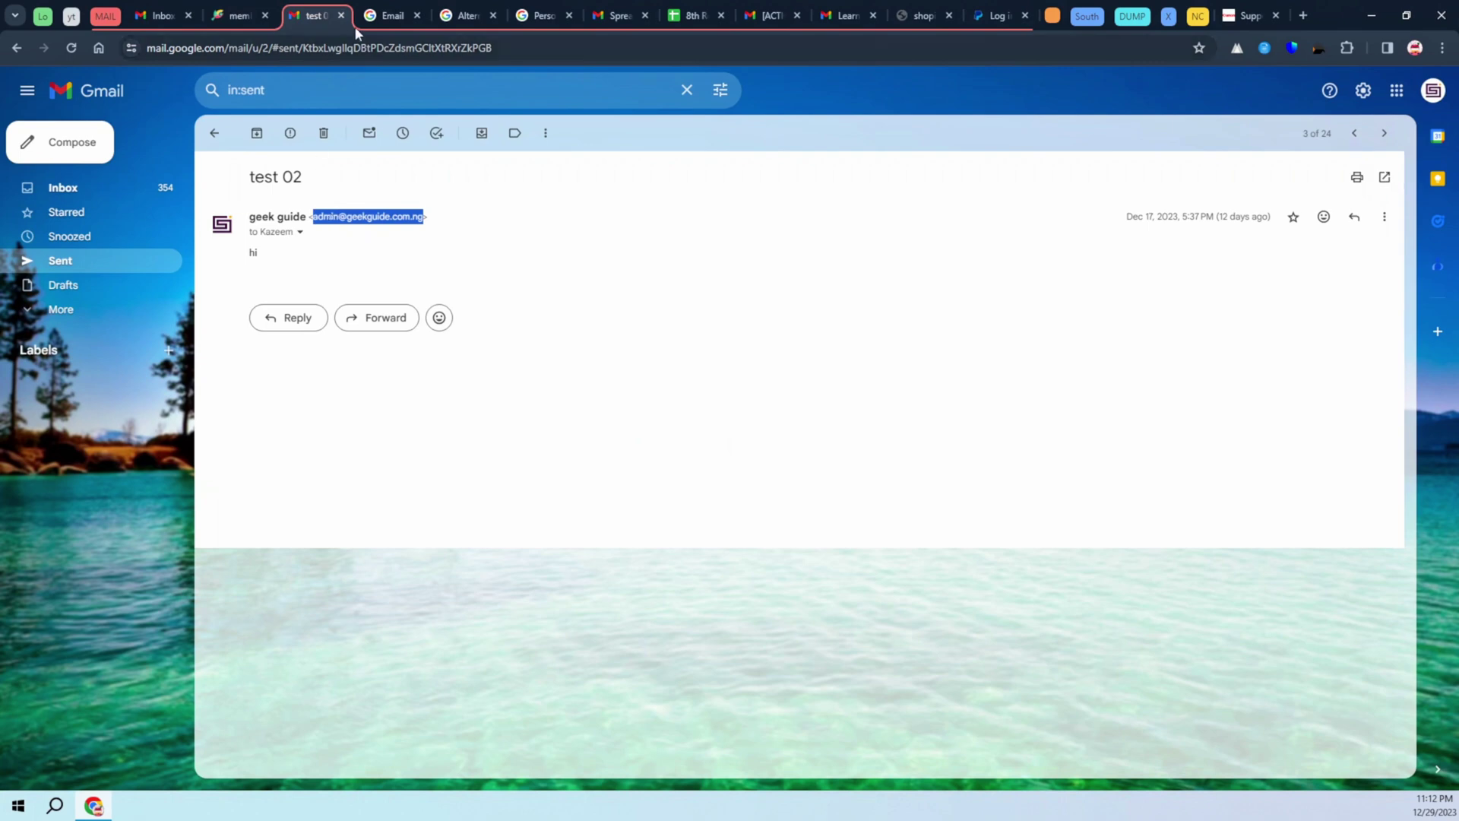
click(393, 16)
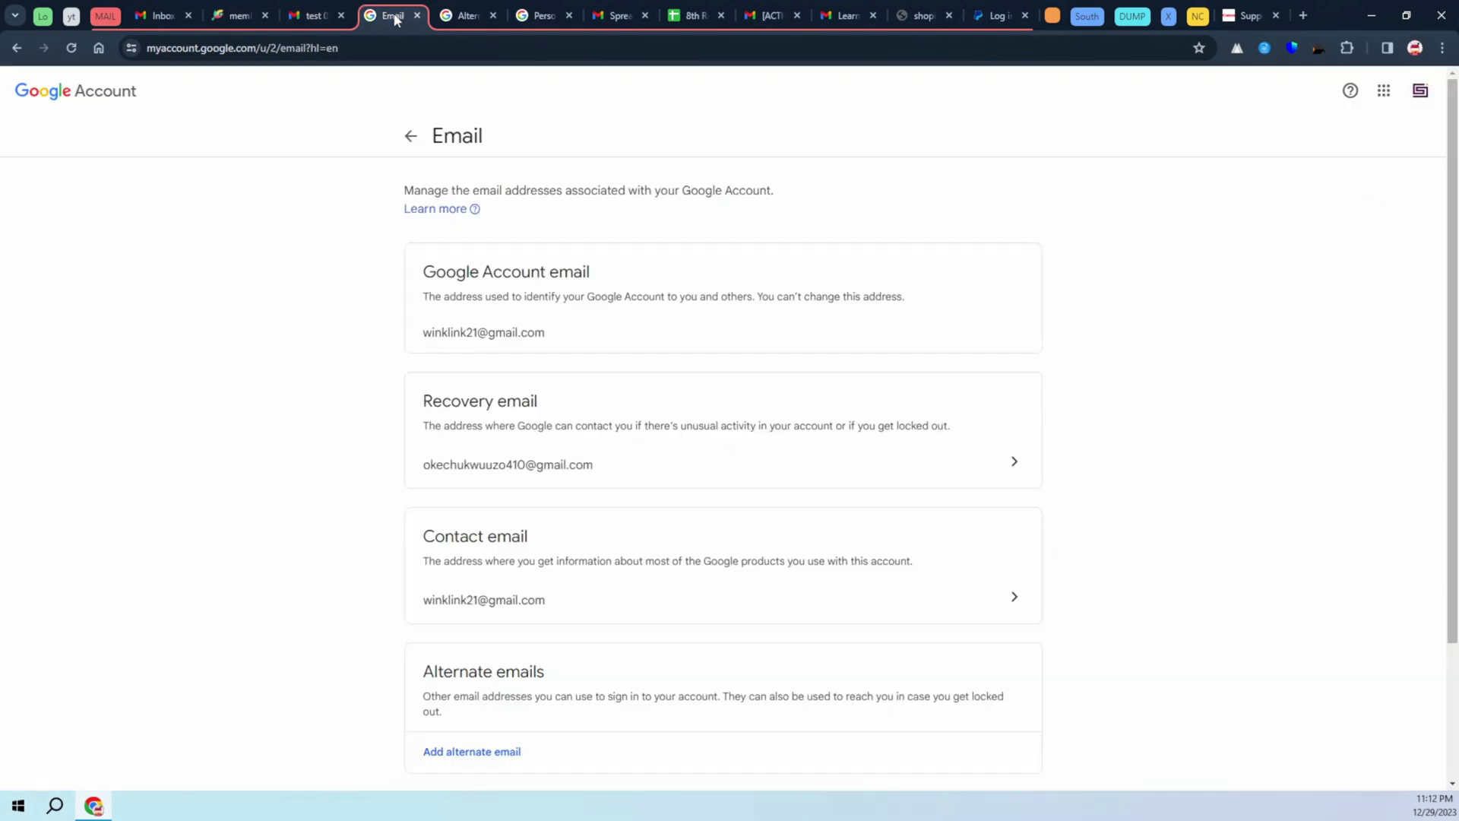
click(465, 756)
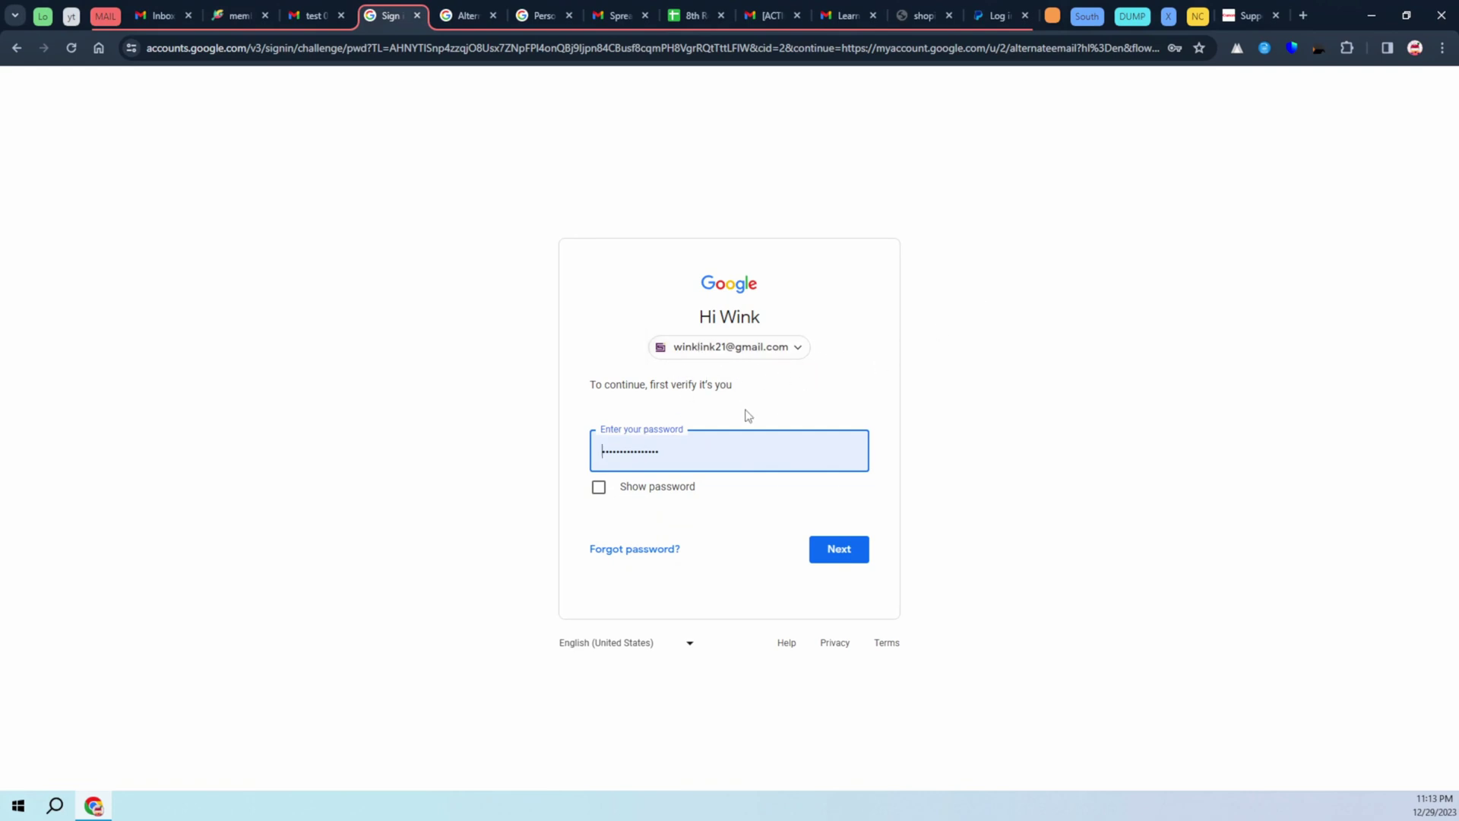
click(833, 552)
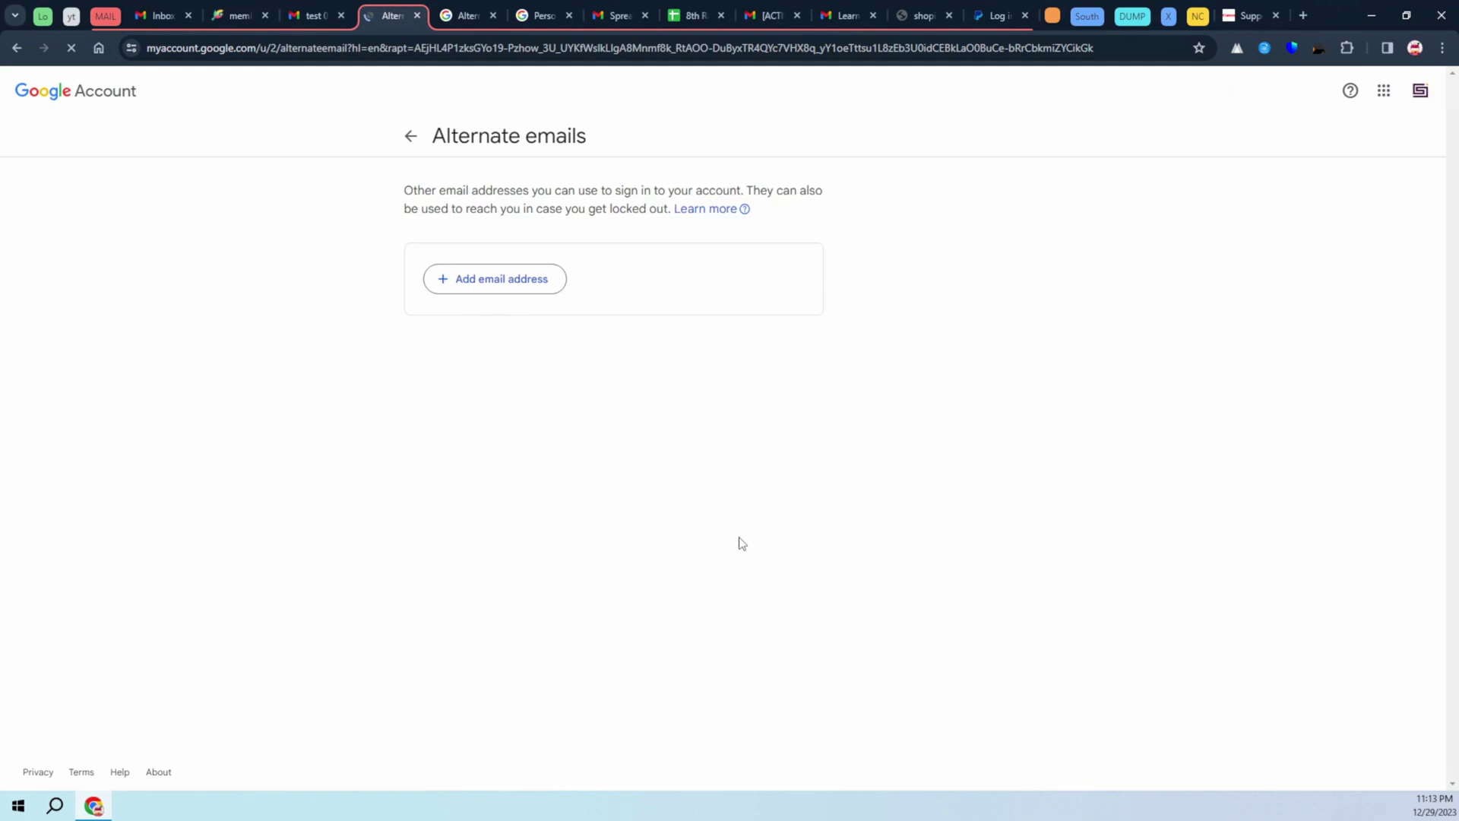
Step: Paste the copied business admin address as a new alternate email and re-confirm with the password
click(510, 292)
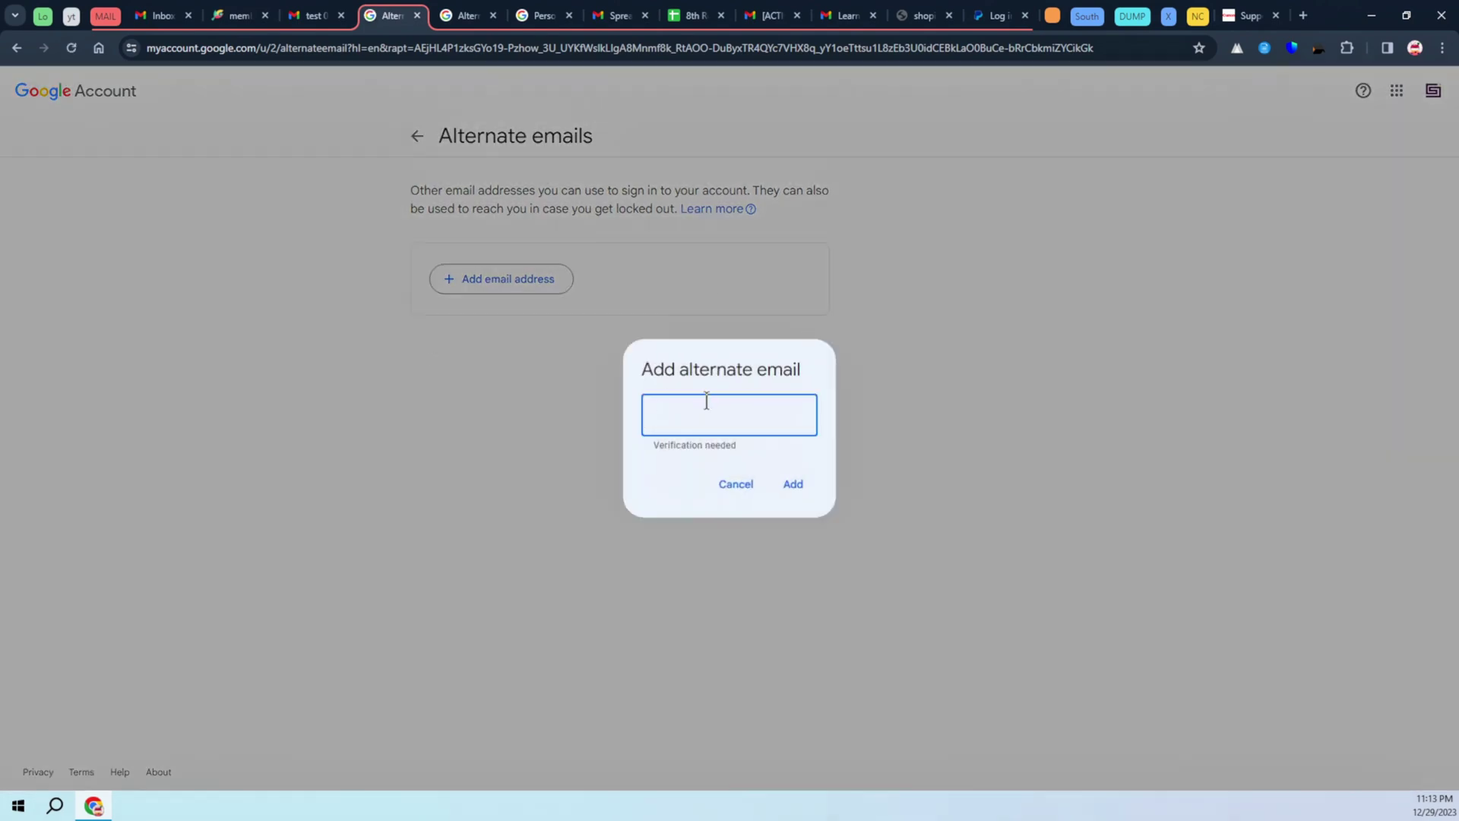
key(ctrl+v)
click(773, 485)
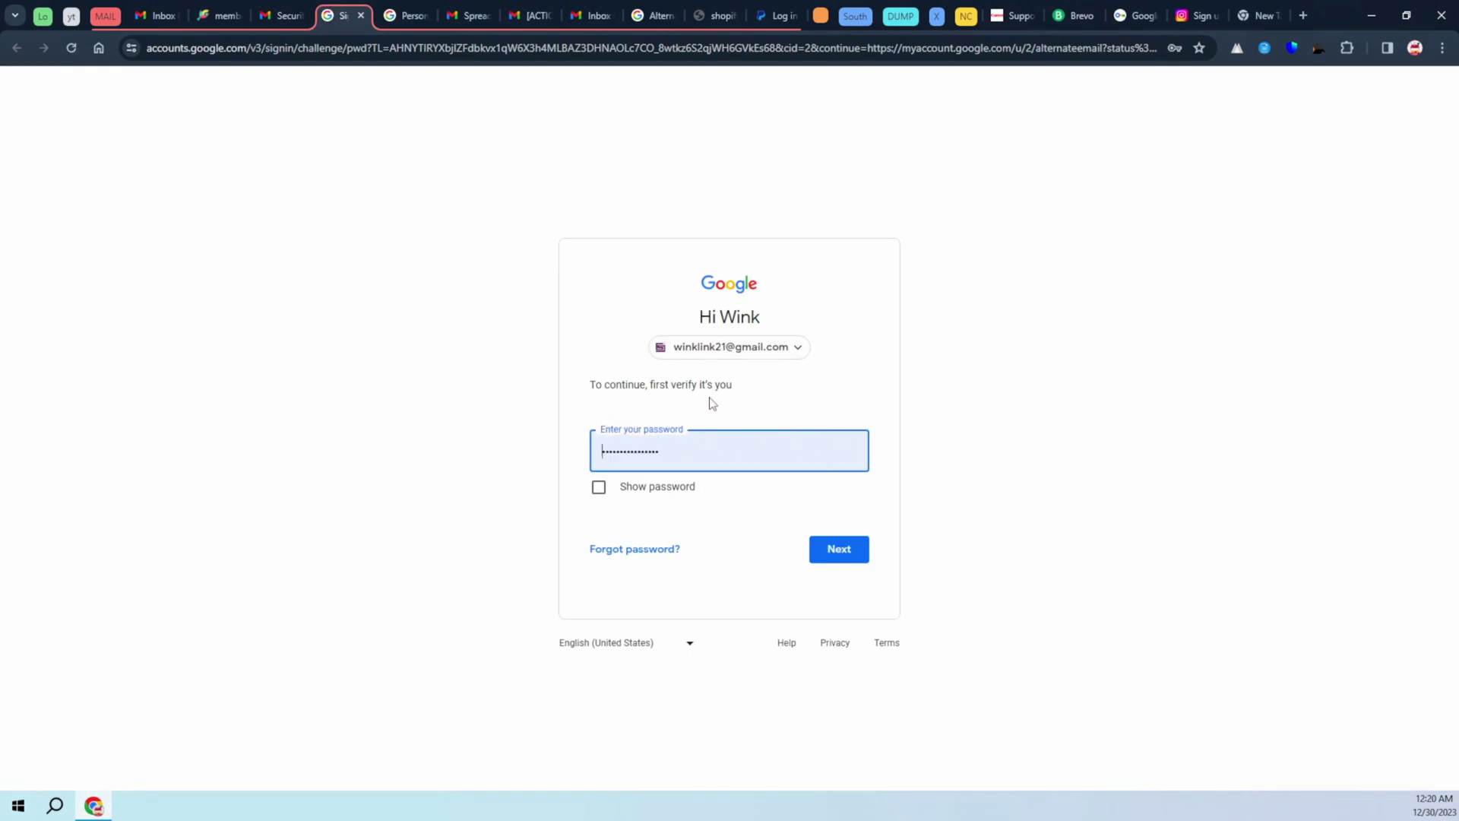
click(829, 552)
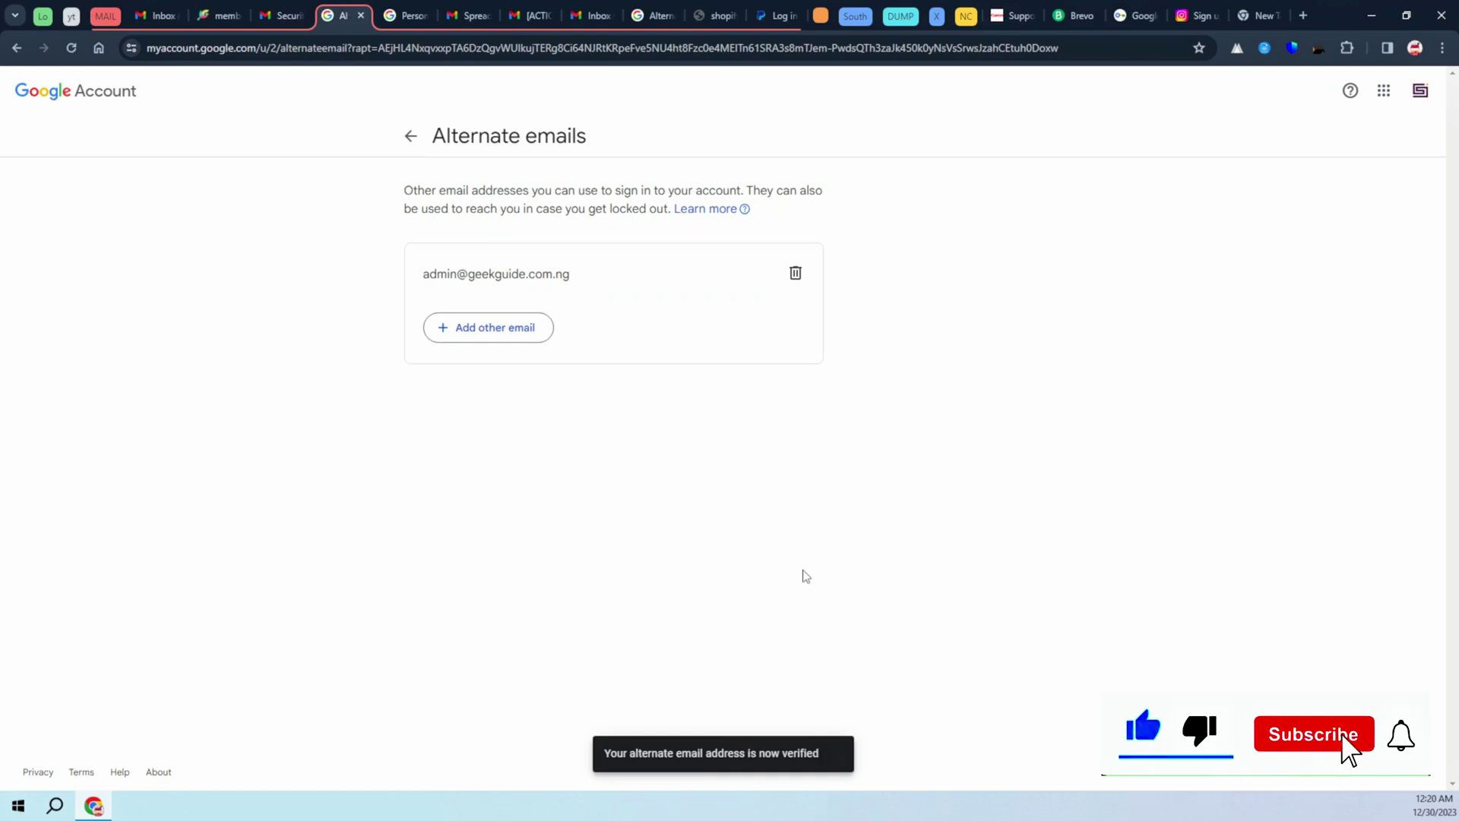
Step: Return to Personal info and open the Profile picture dialog showing the current purple logo
click(410, 137)
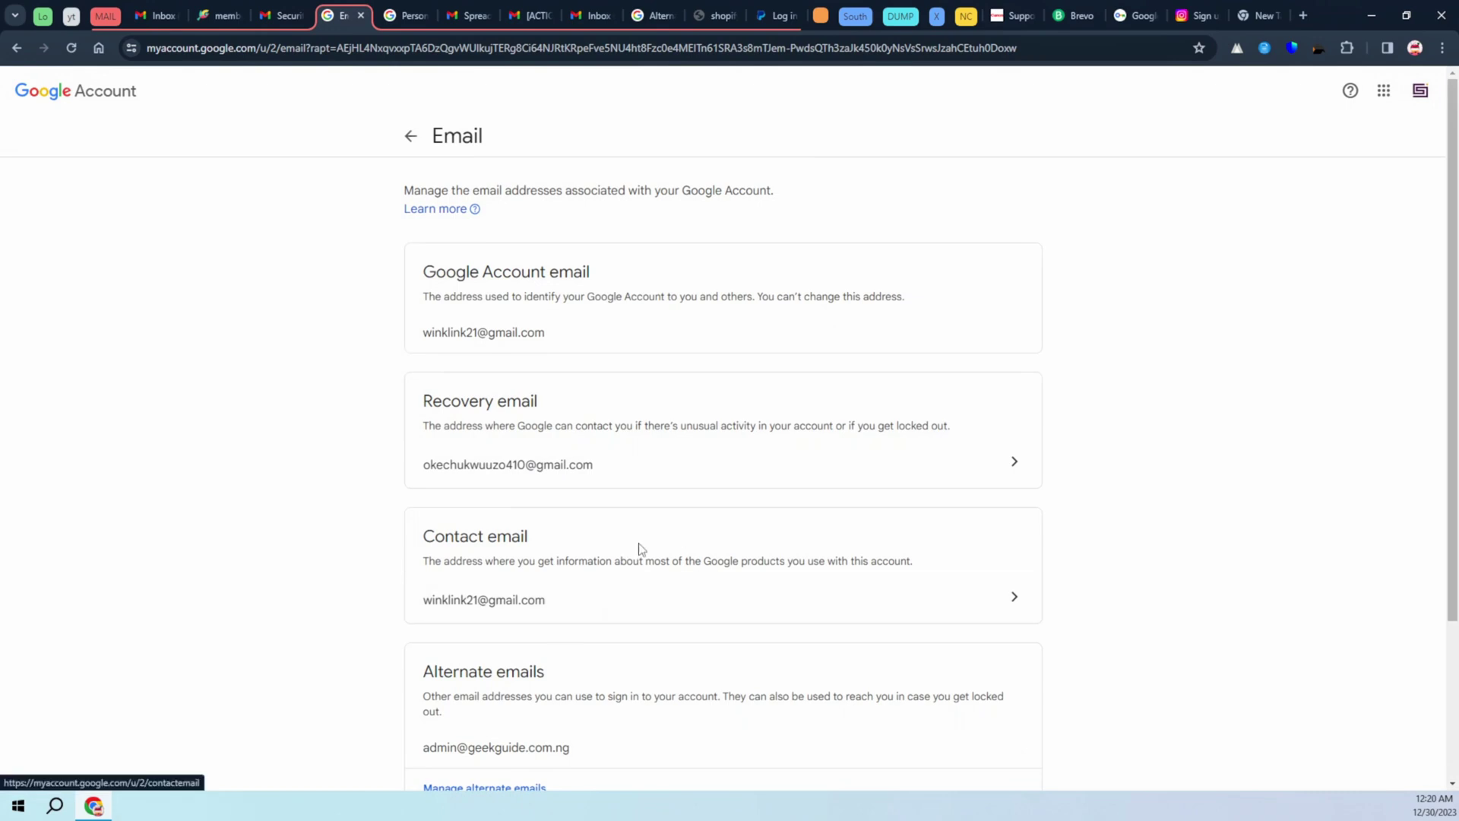
click(414, 138)
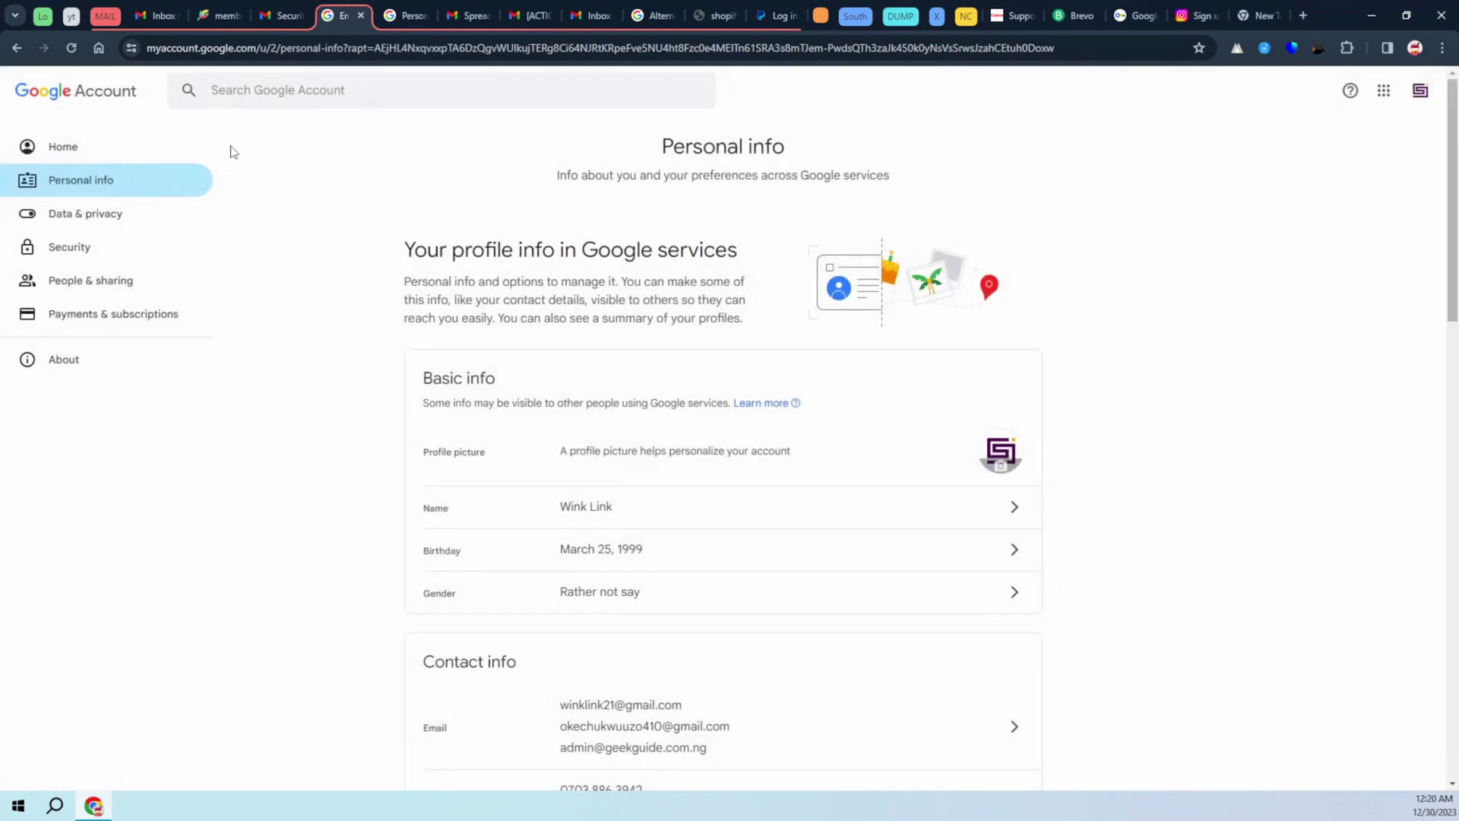
click(60, 149)
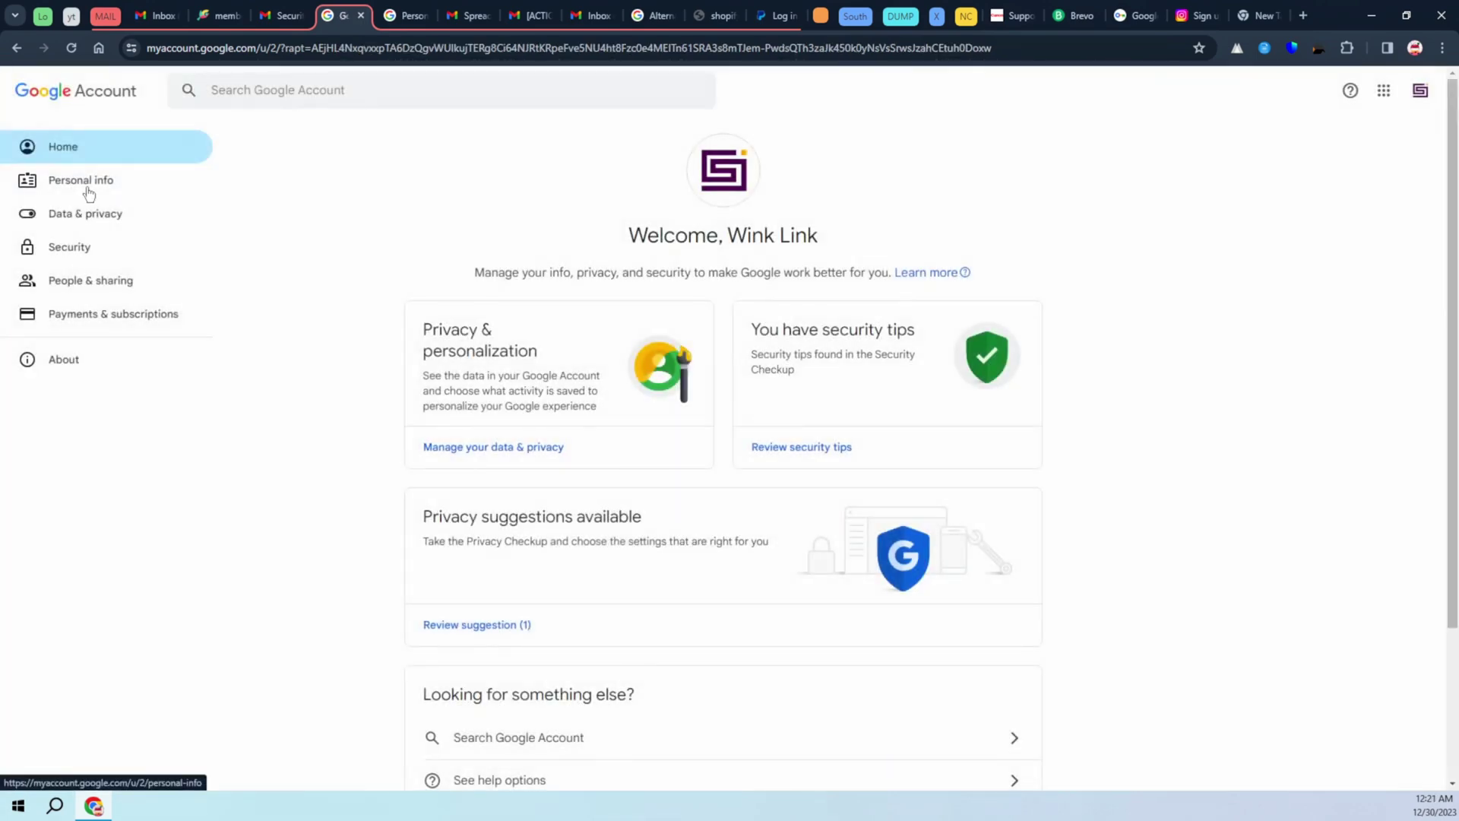
click(87, 188)
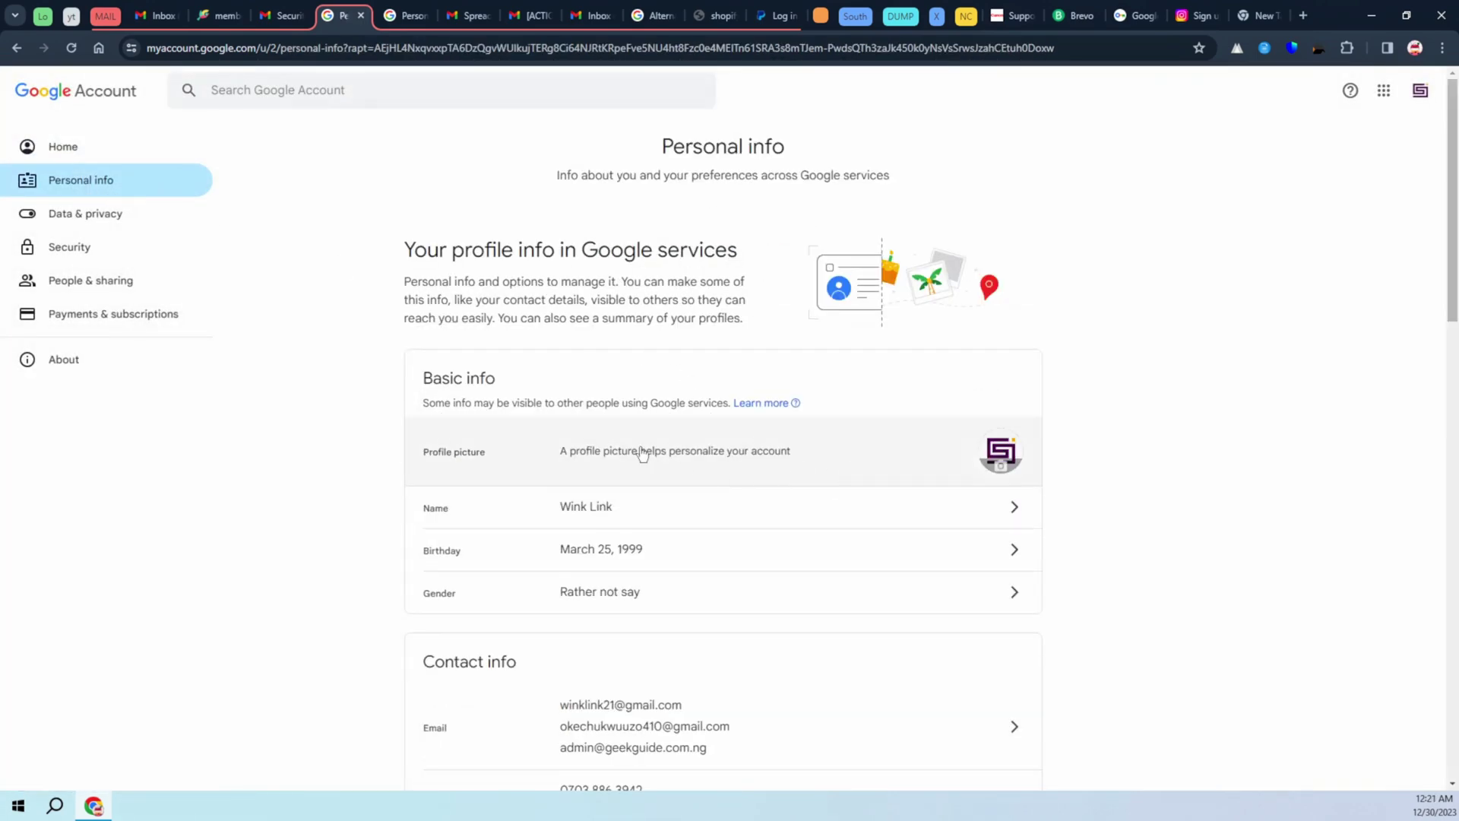
click(947, 446)
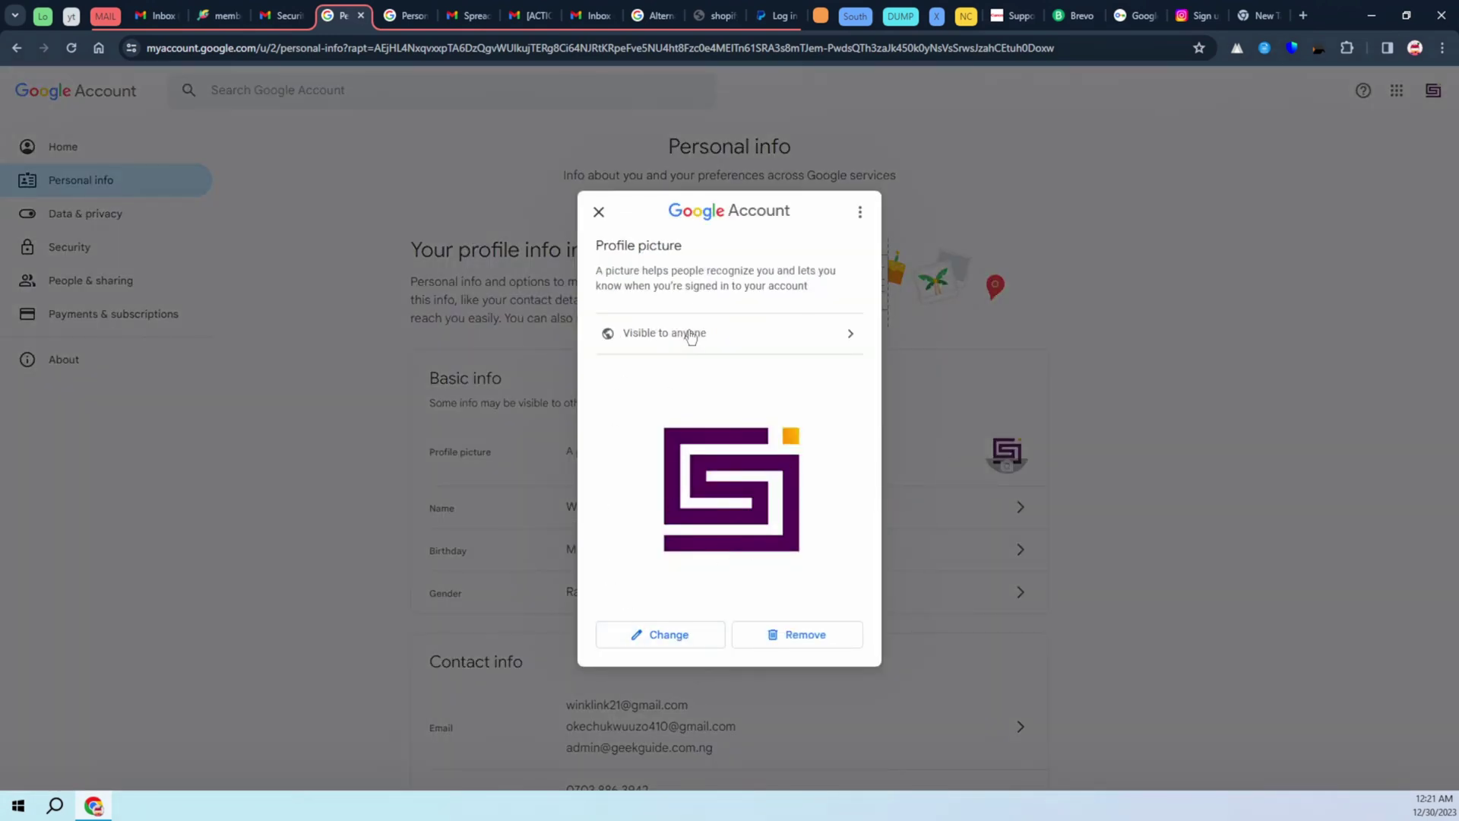
Step: Change the profile picture by uploading Geek Guide Icon 2x.jpg from the Desktop folder
click(653, 644)
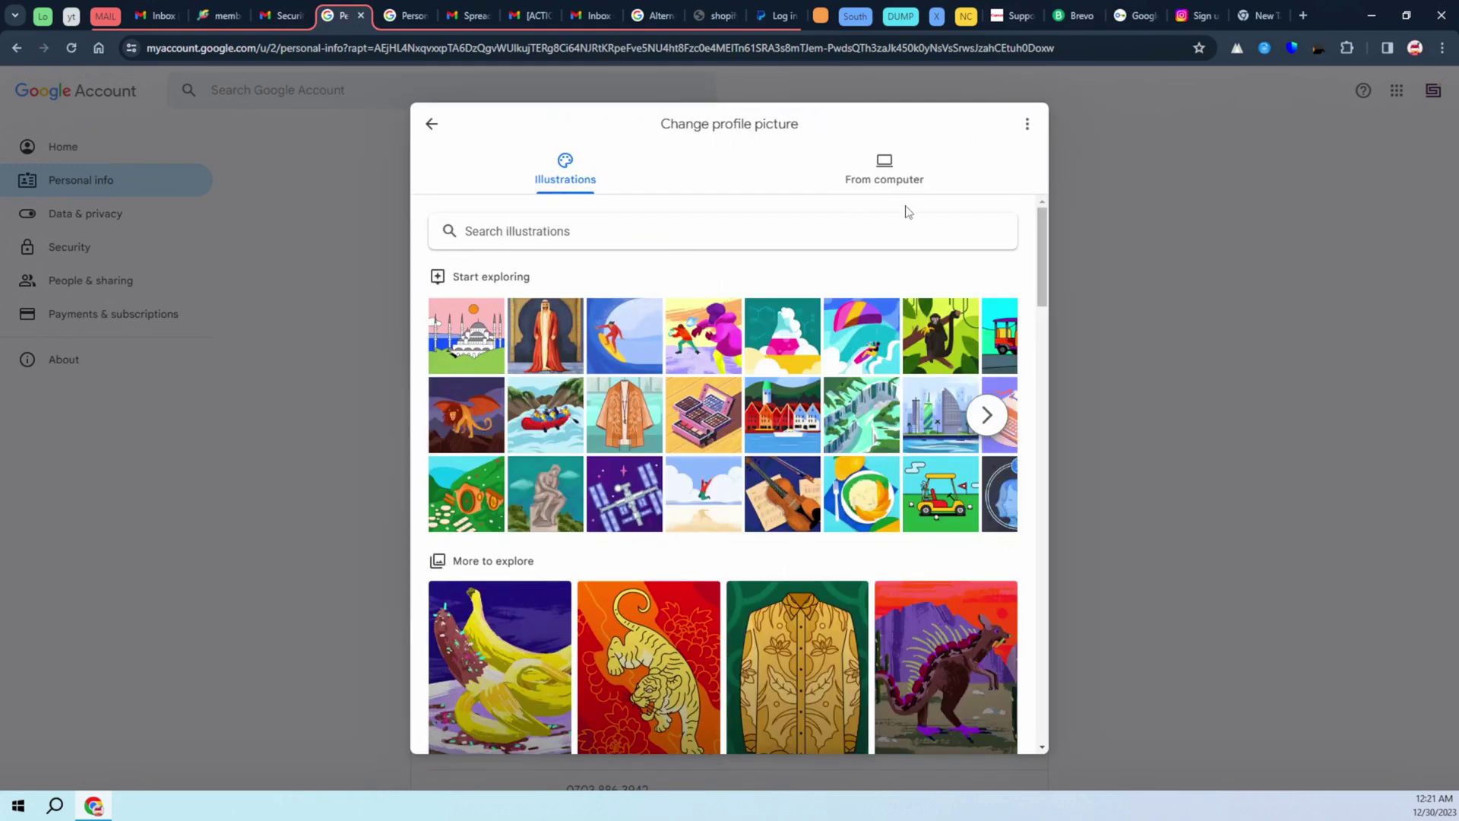
click(884, 169)
click(688, 599)
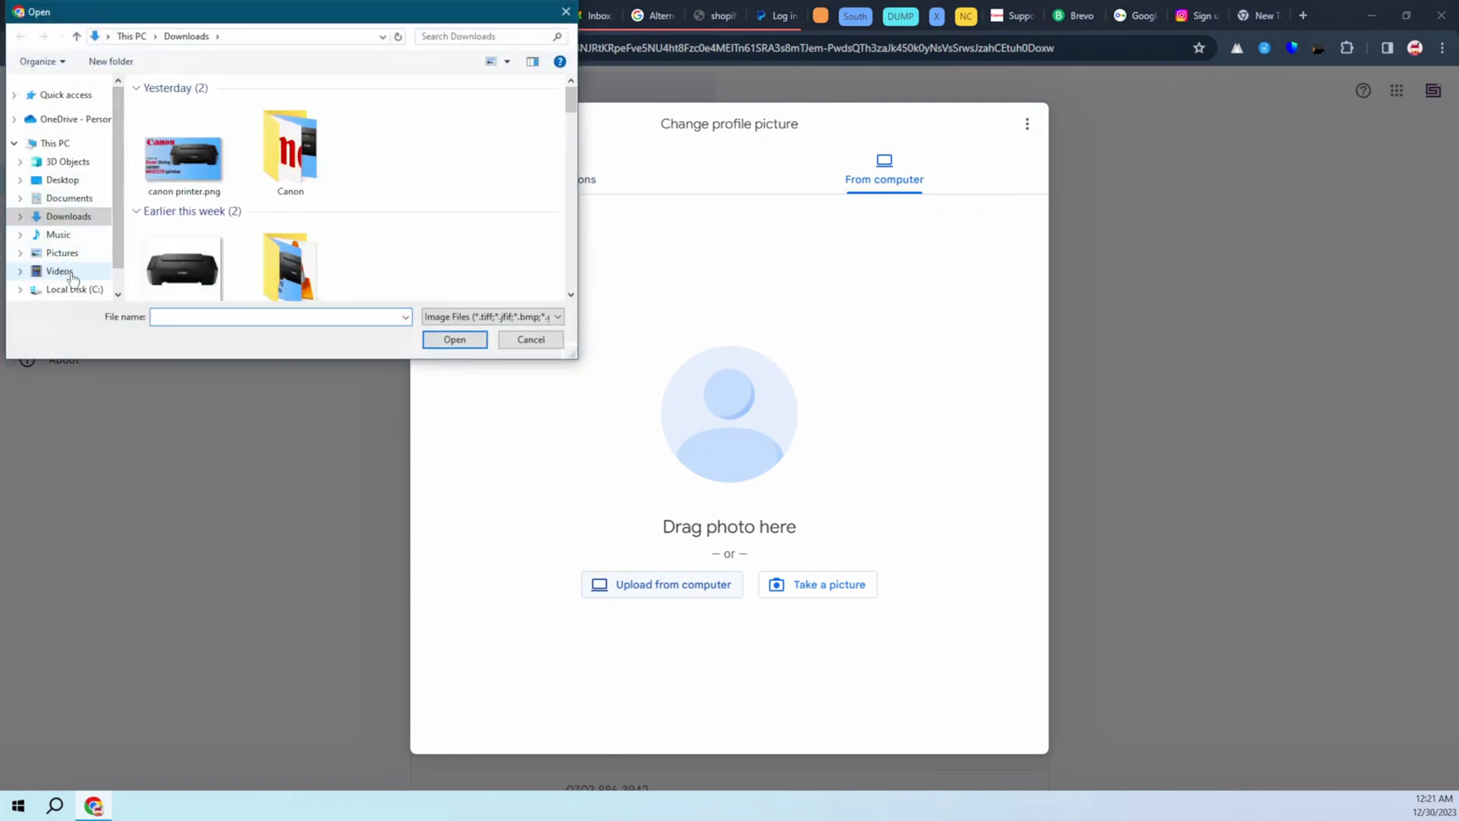
click(60, 235)
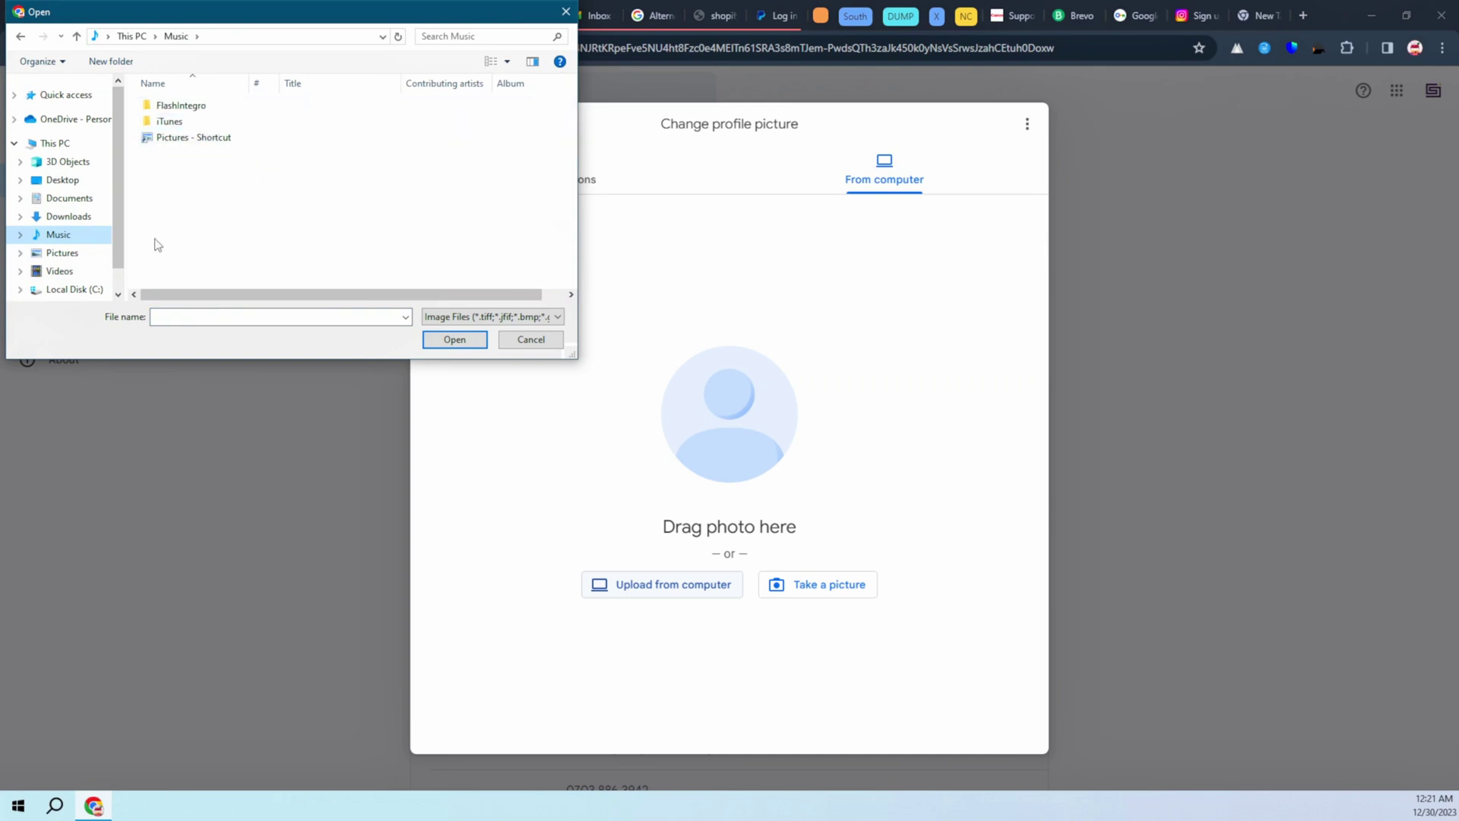
click(67, 180)
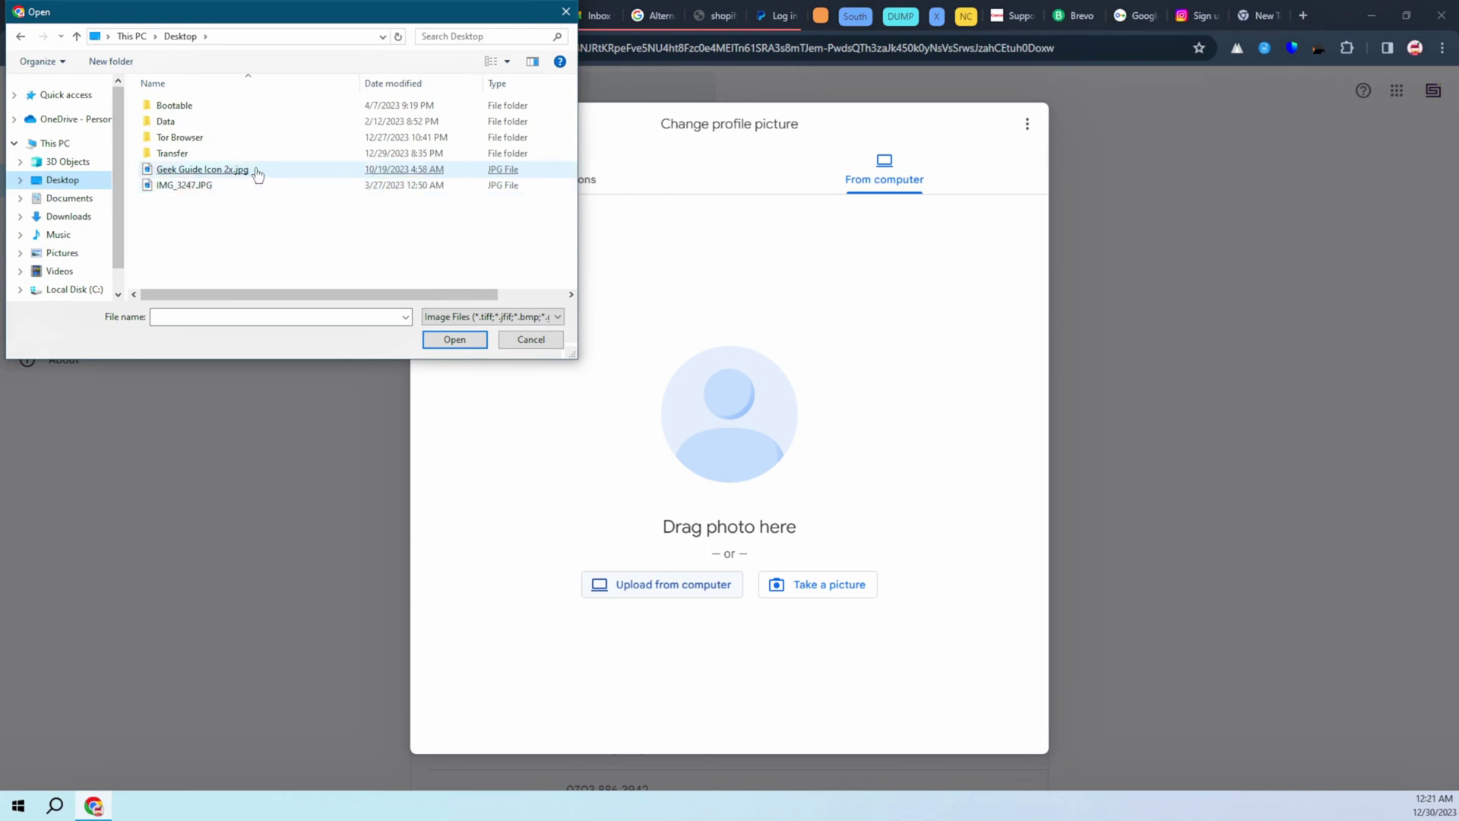
double_click(256, 172)
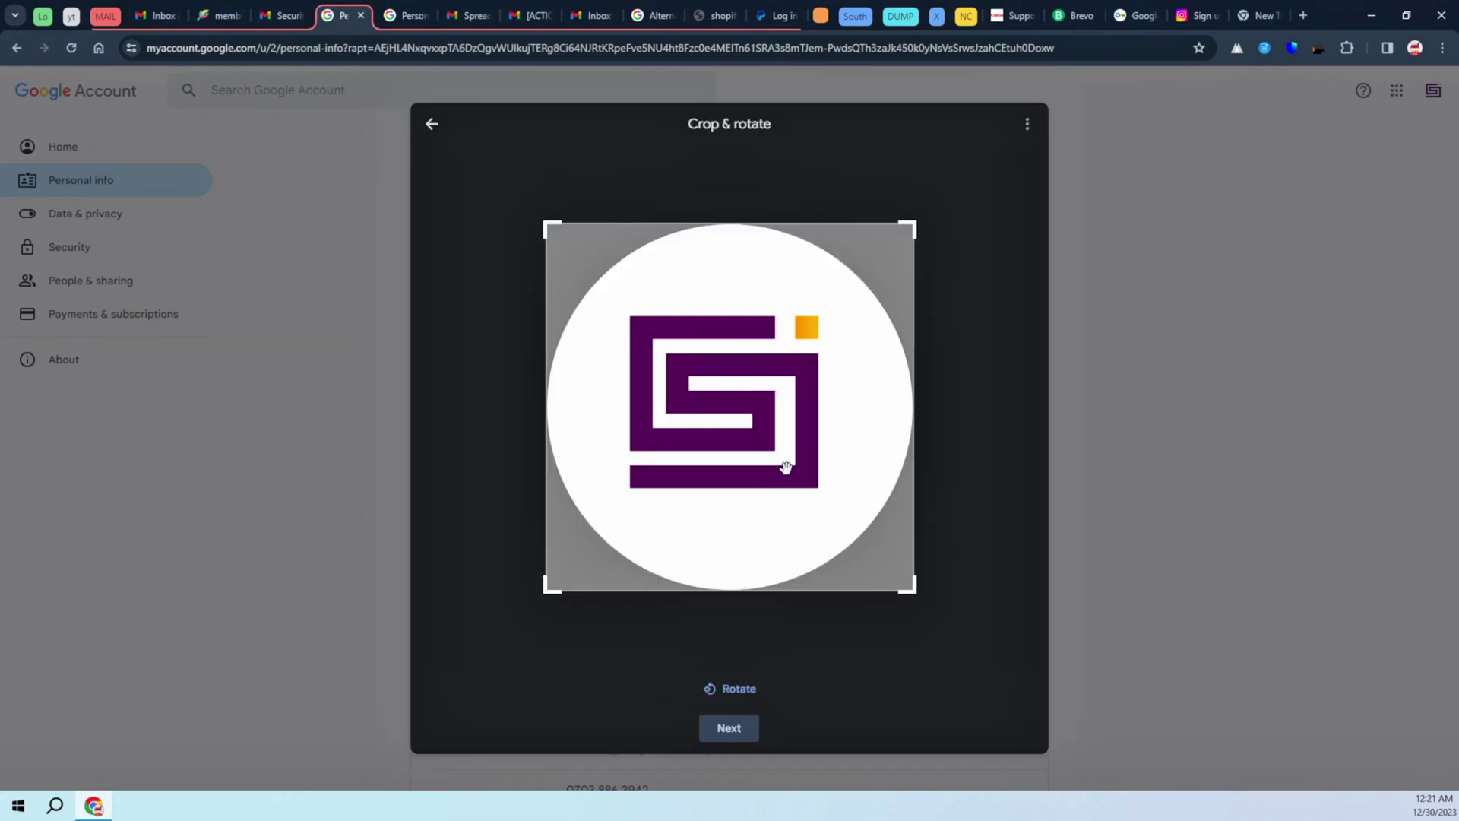
Step: Crop the frame tightly around the centered purple logo and continue
drag(914, 589, 762, 482)
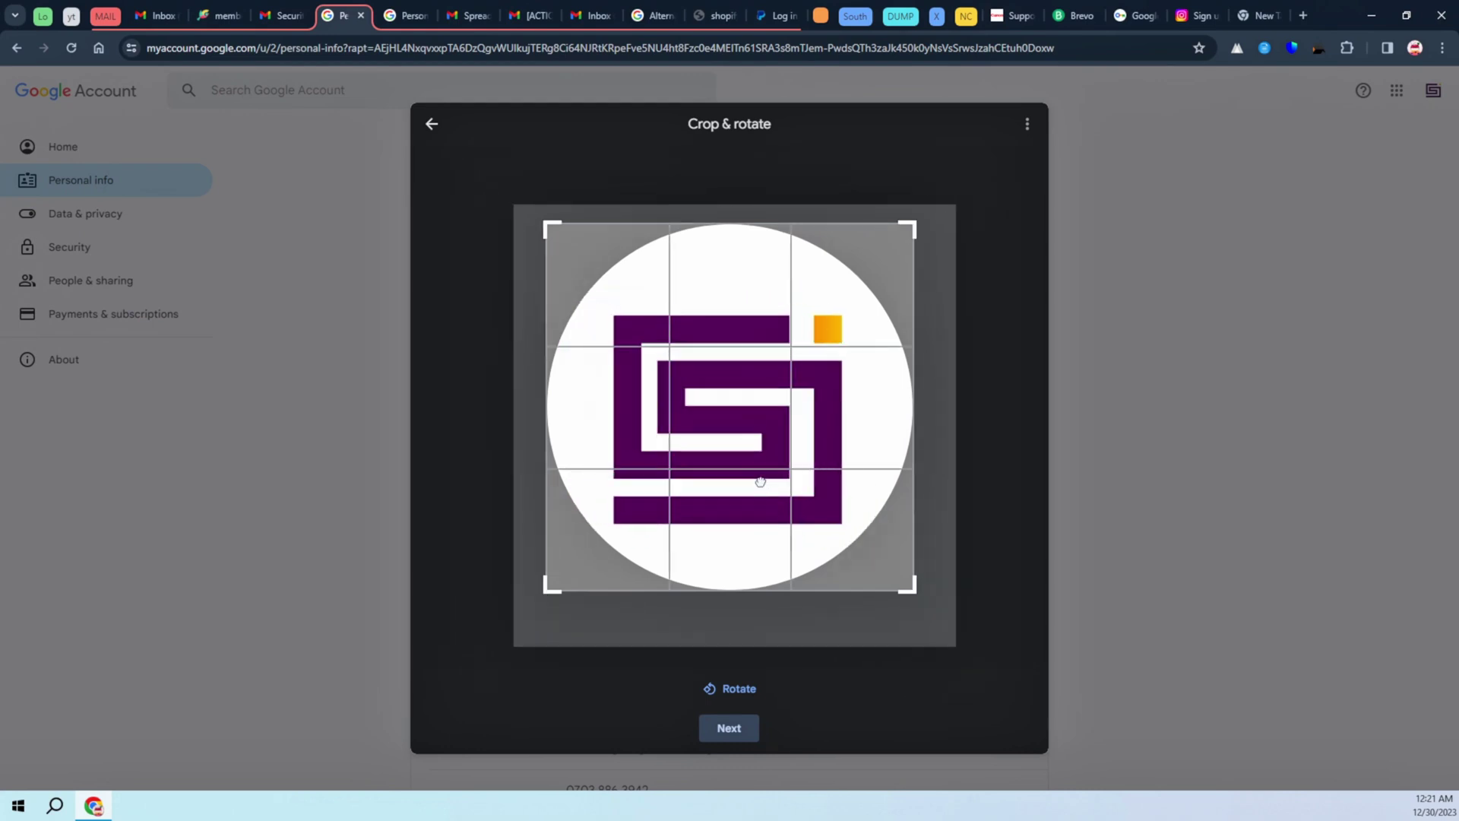
drag(905, 589, 889, 566)
drag(795, 506, 810, 511)
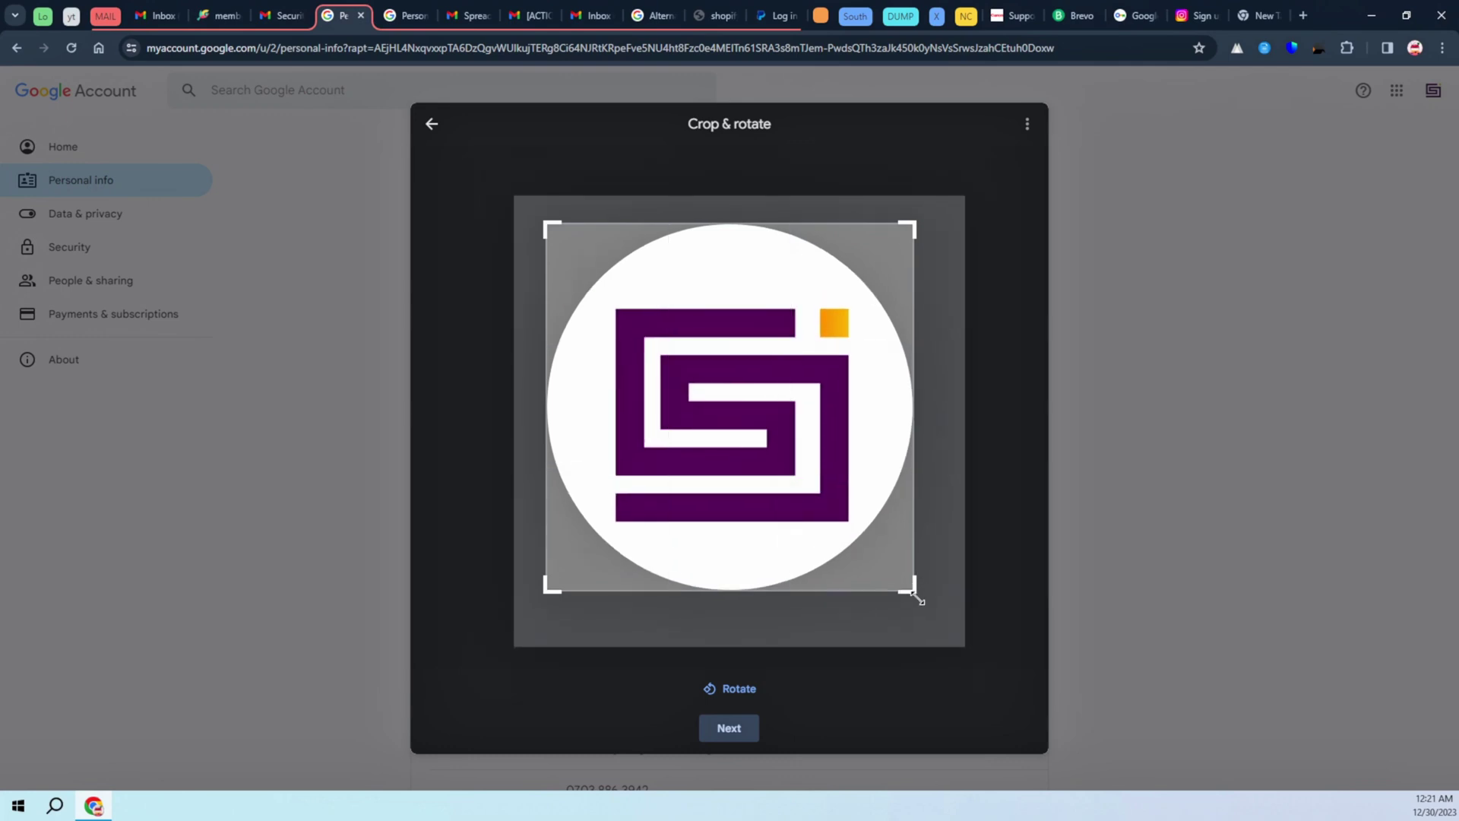
drag(912, 592, 897, 579)
drag(788, 514, 762, 480)
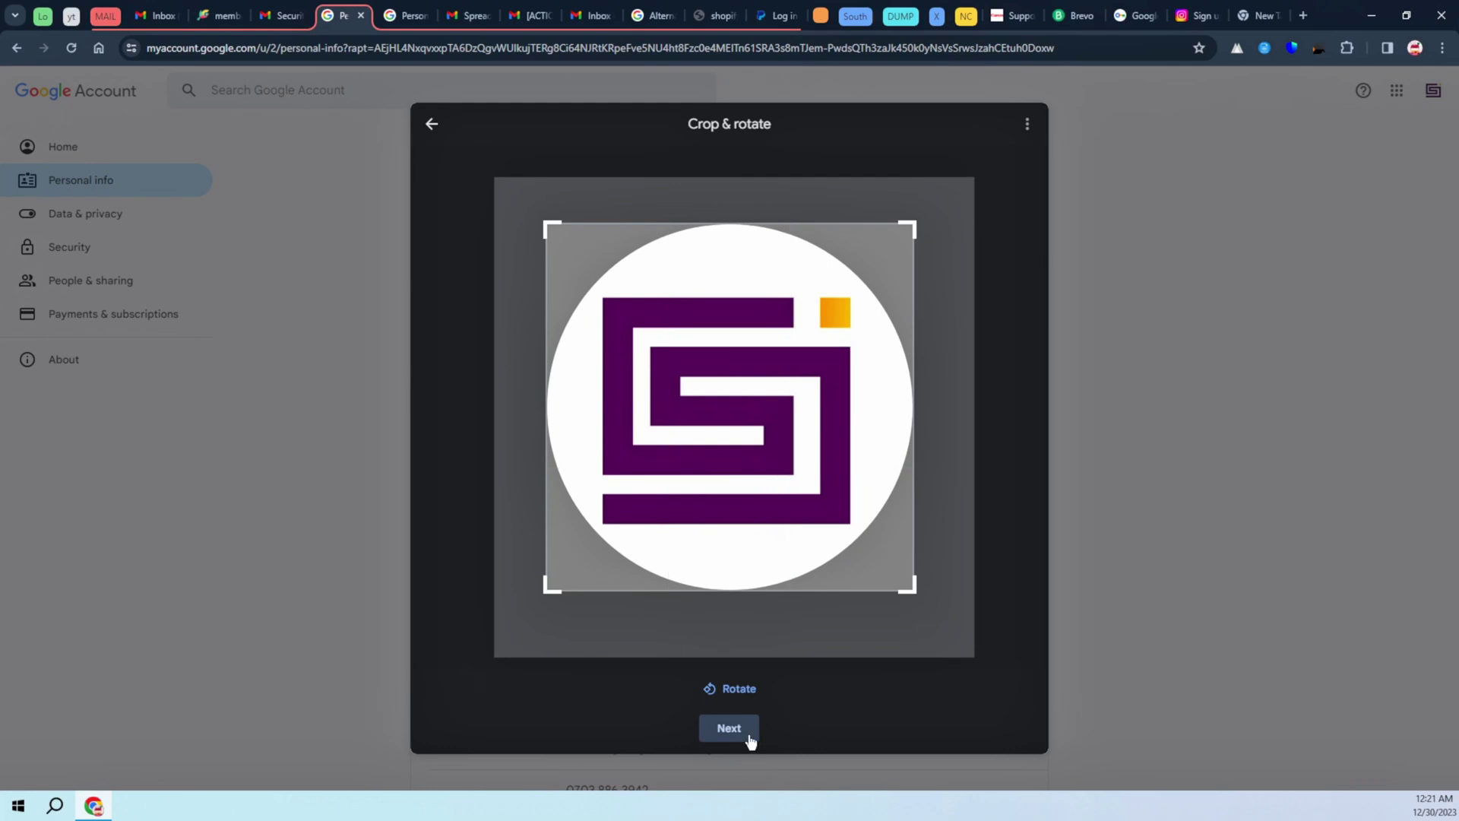
click(720, 735)
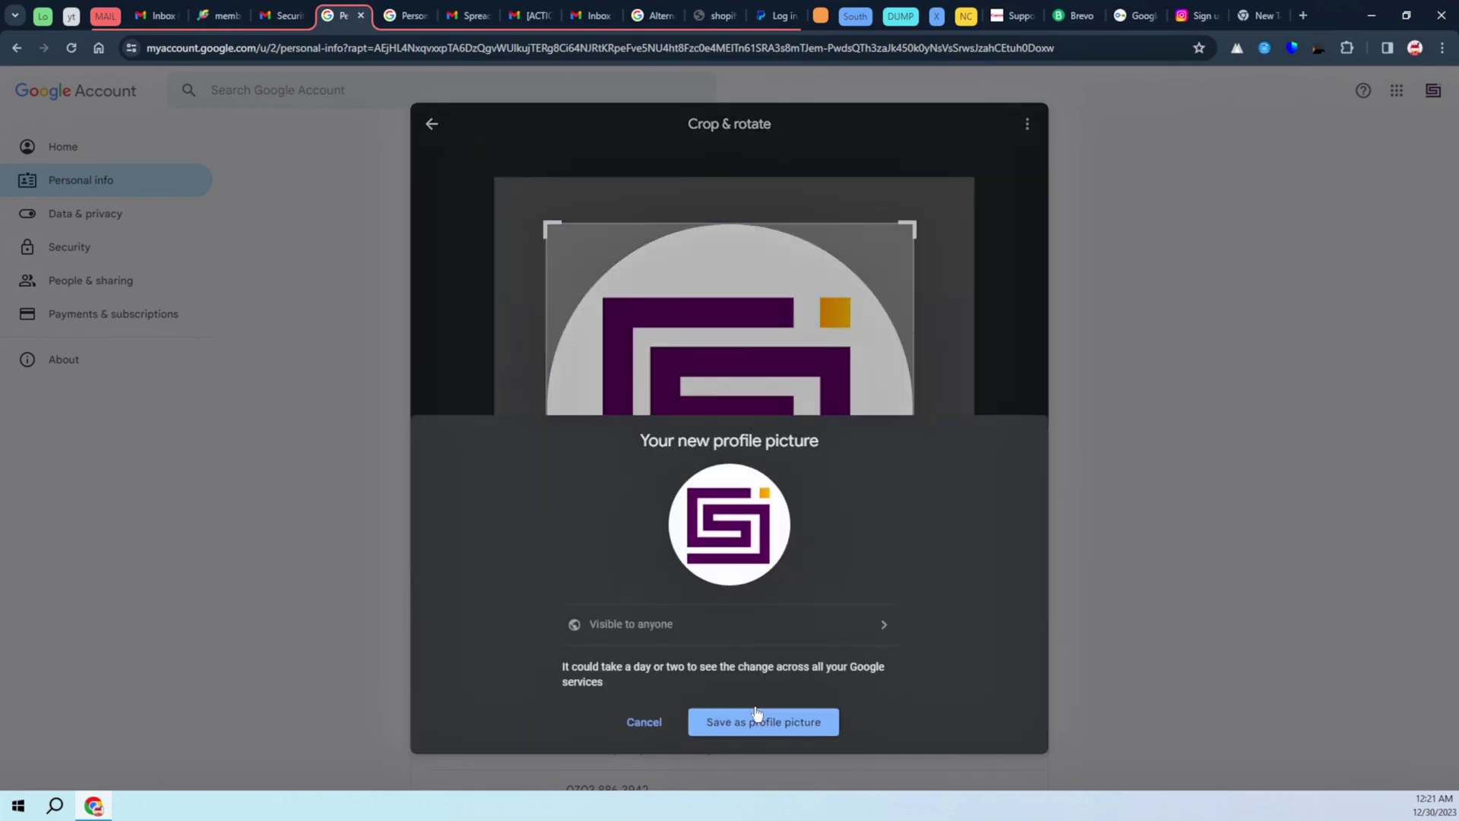
Step: Keep visibility as Anyone and save the logo as the profile picture
click(883, 629)
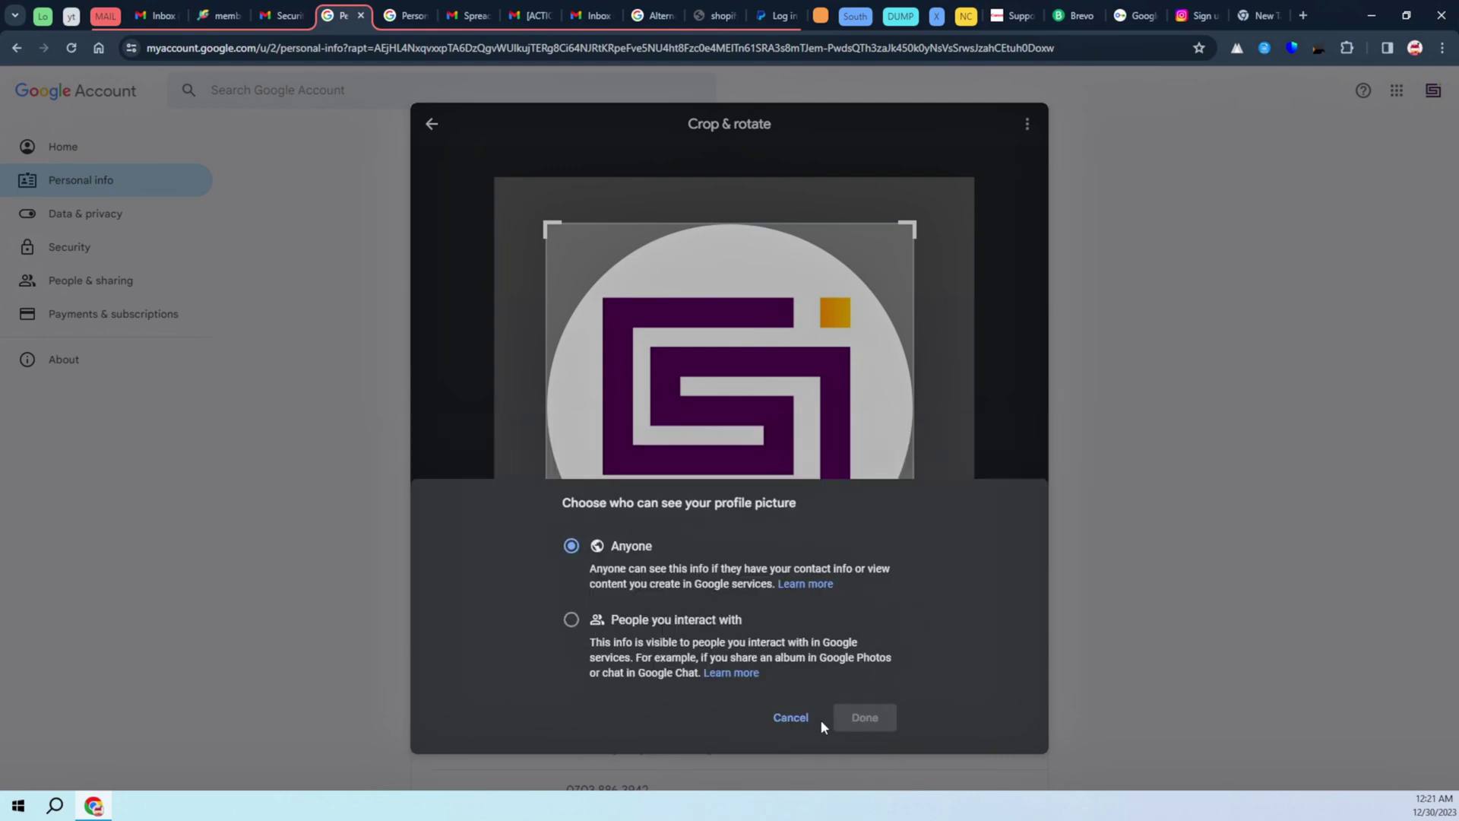
click(794, 719)
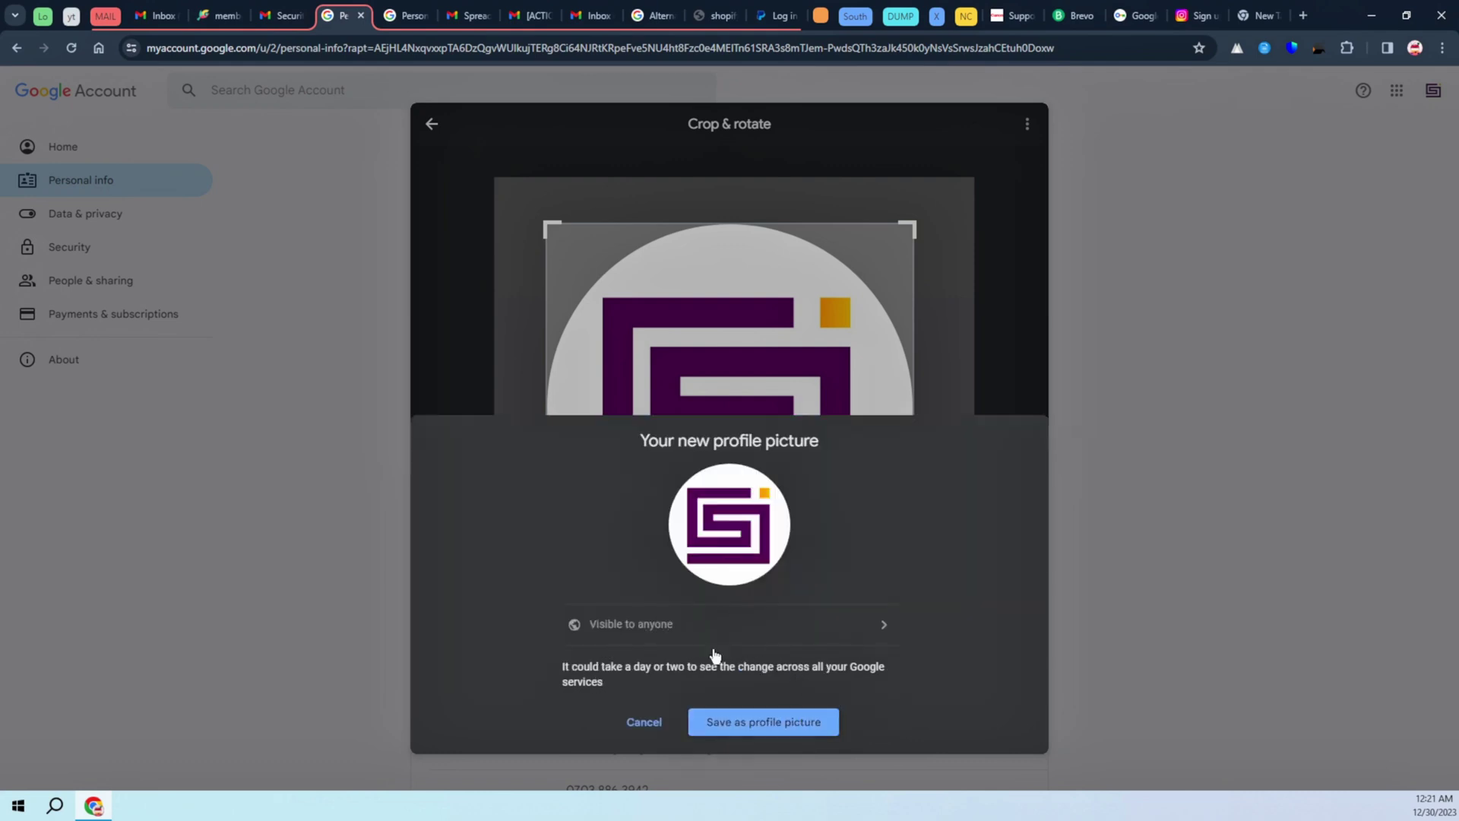
click(771, 732)
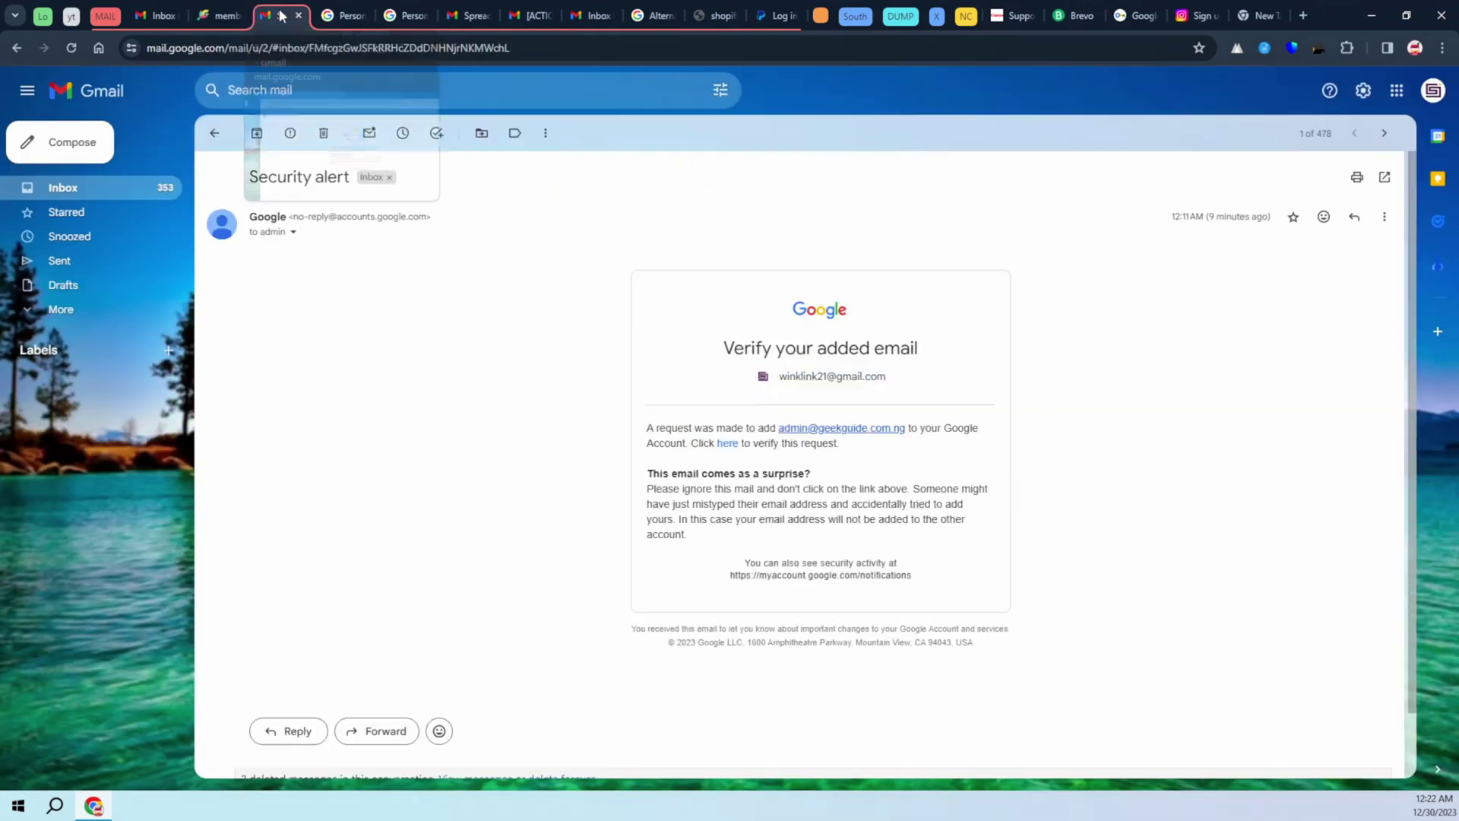
Step: Start a new Gmail message with From set to the geek guide business alias
click(281, 15)
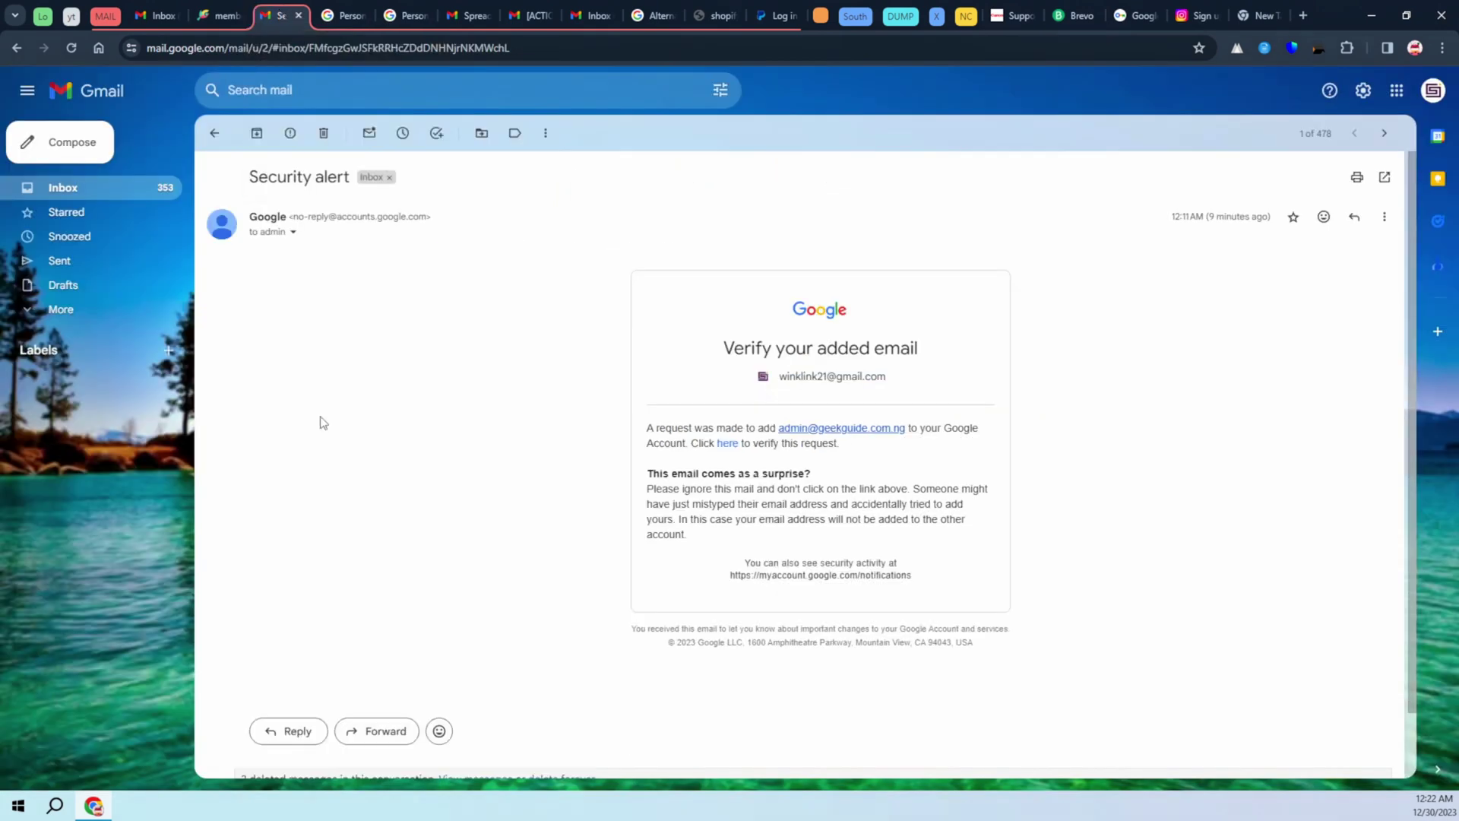
click(73, 143)
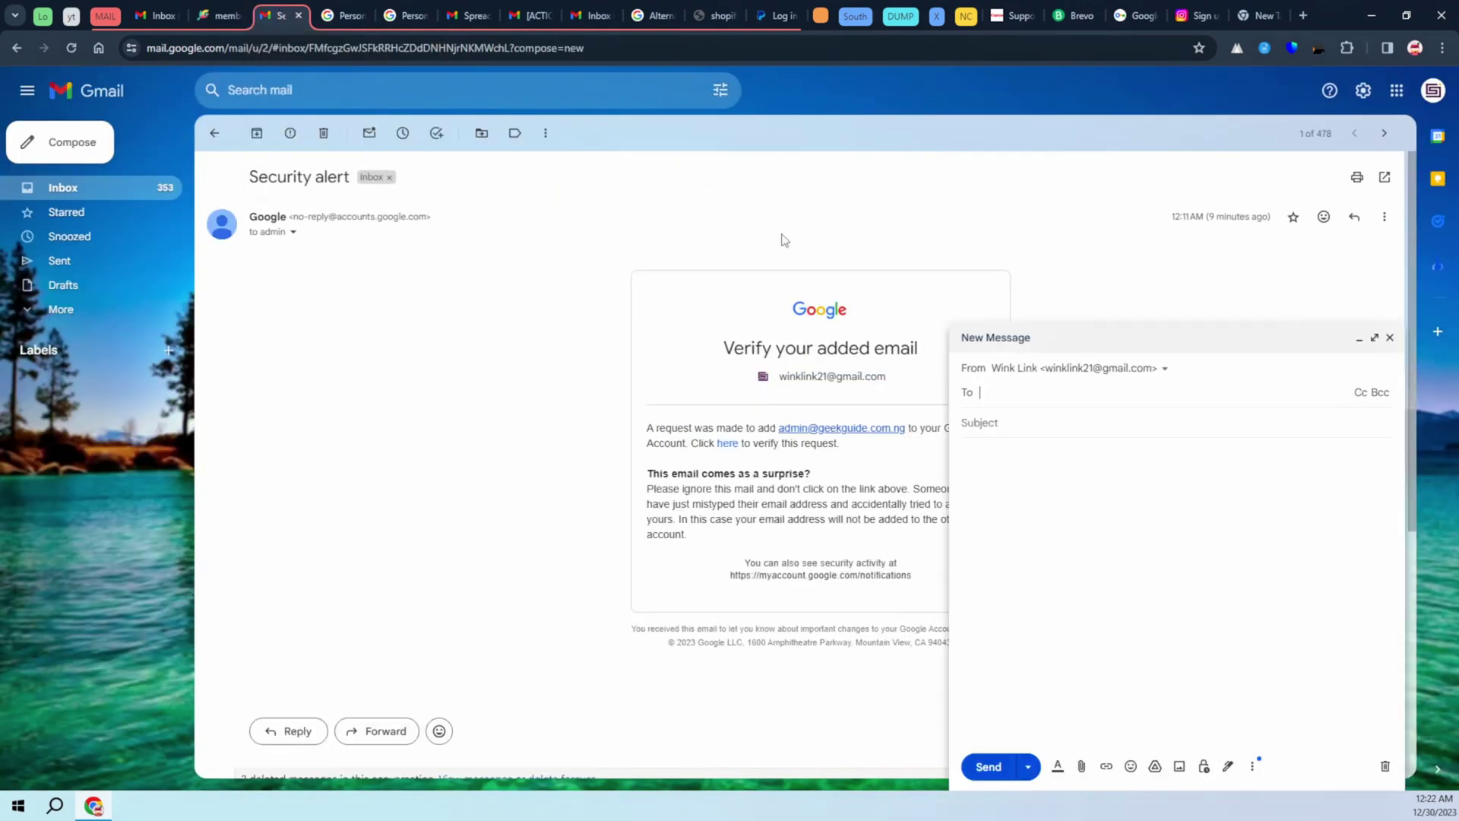
click(1164, 369)
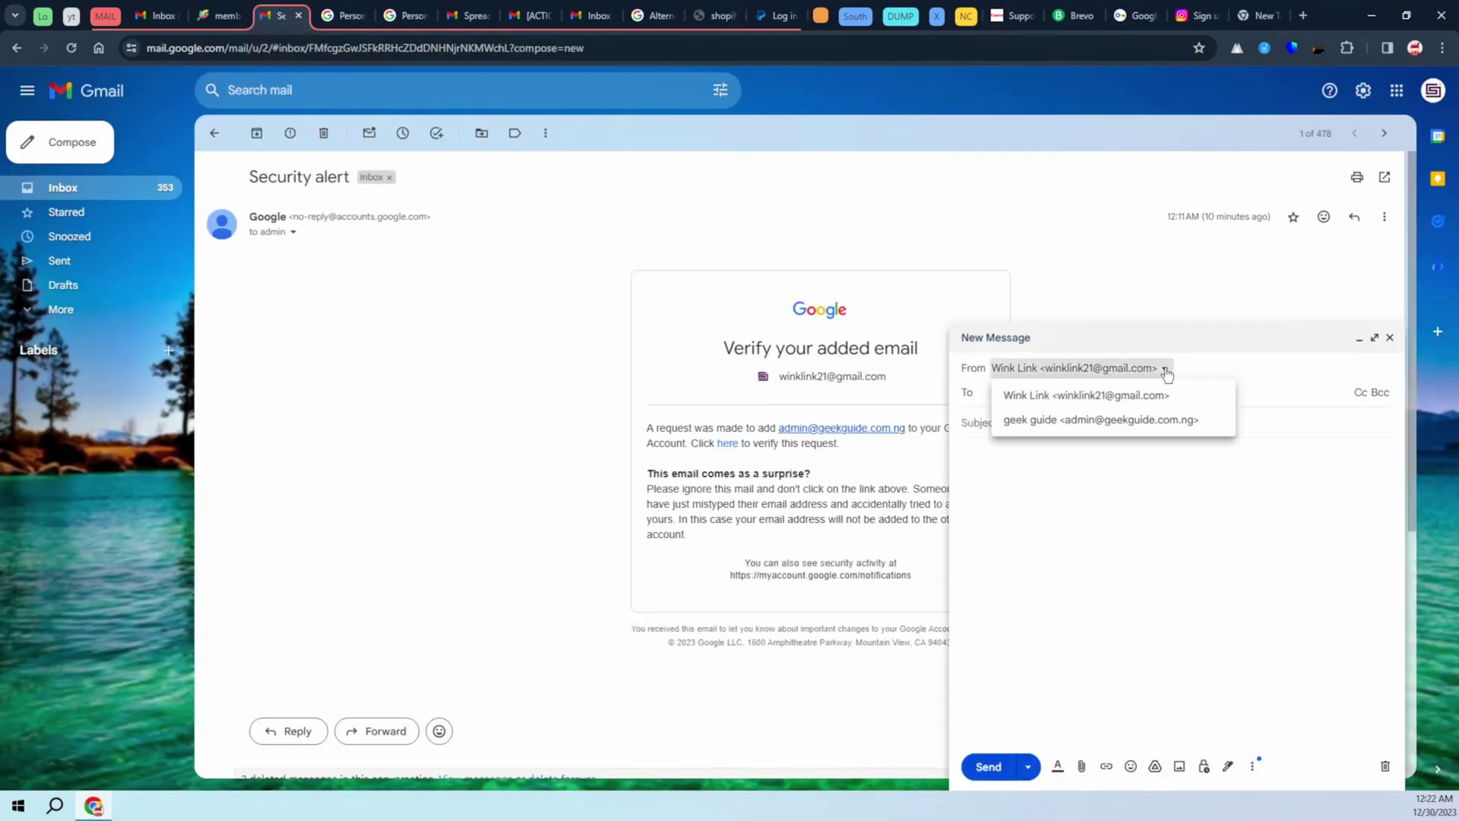
click(1051, 427)
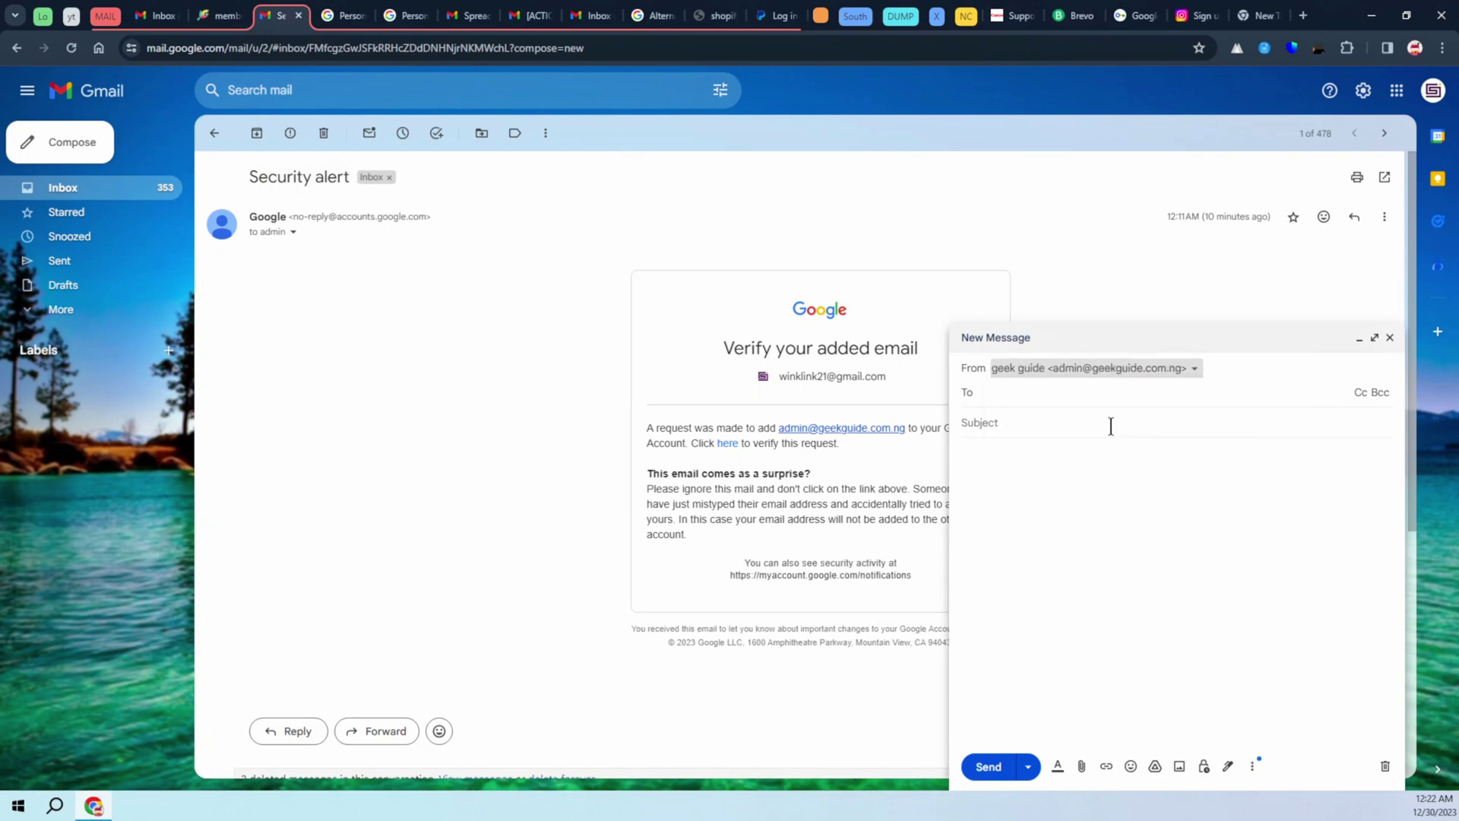
Step: Address it to the suggested contact, with subject 'Test' and body 'hi', and send it
click(1008, 395)
text(k)
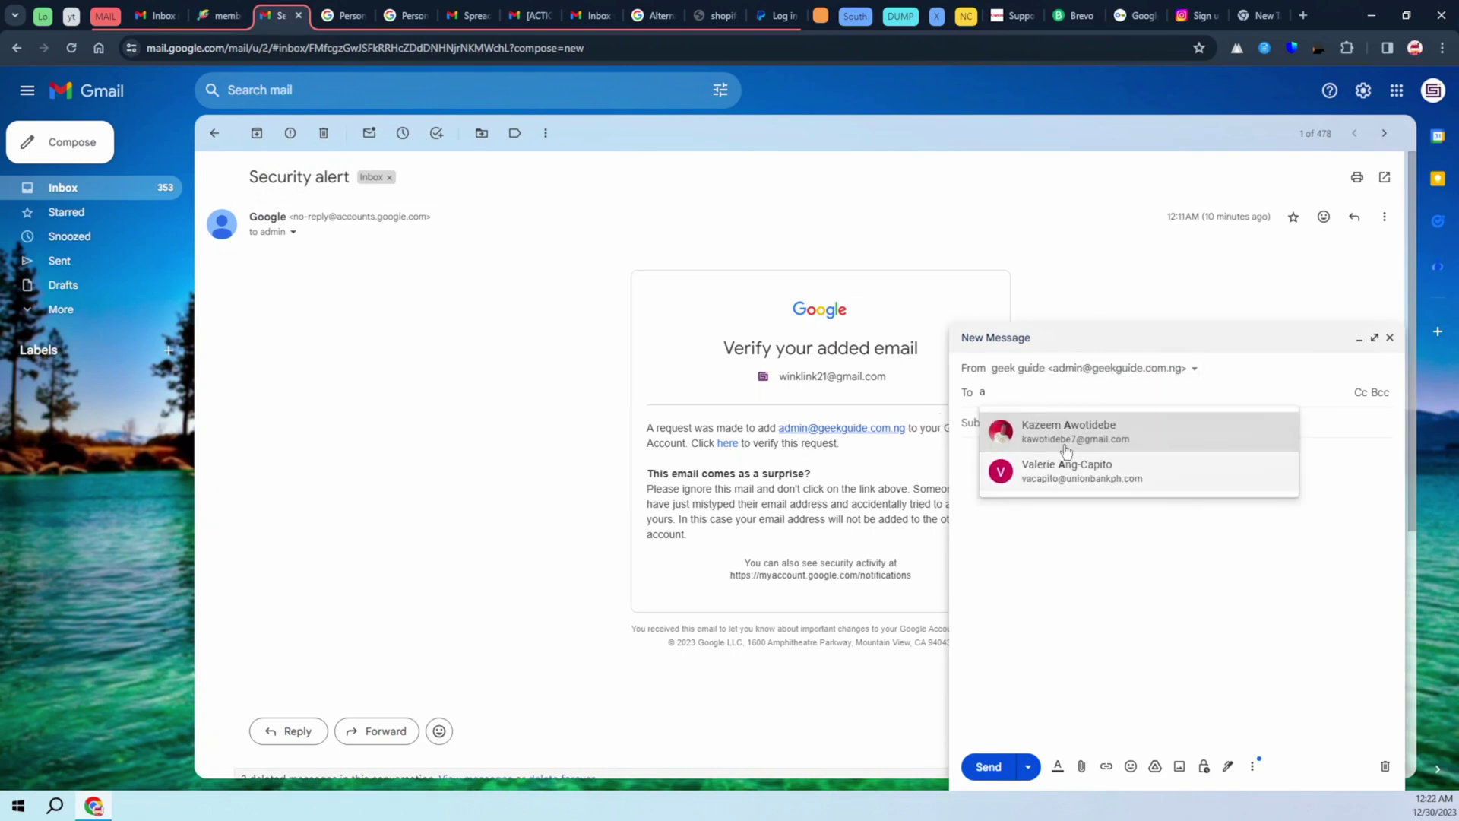
click(1074, 435)
click(1003, 444)
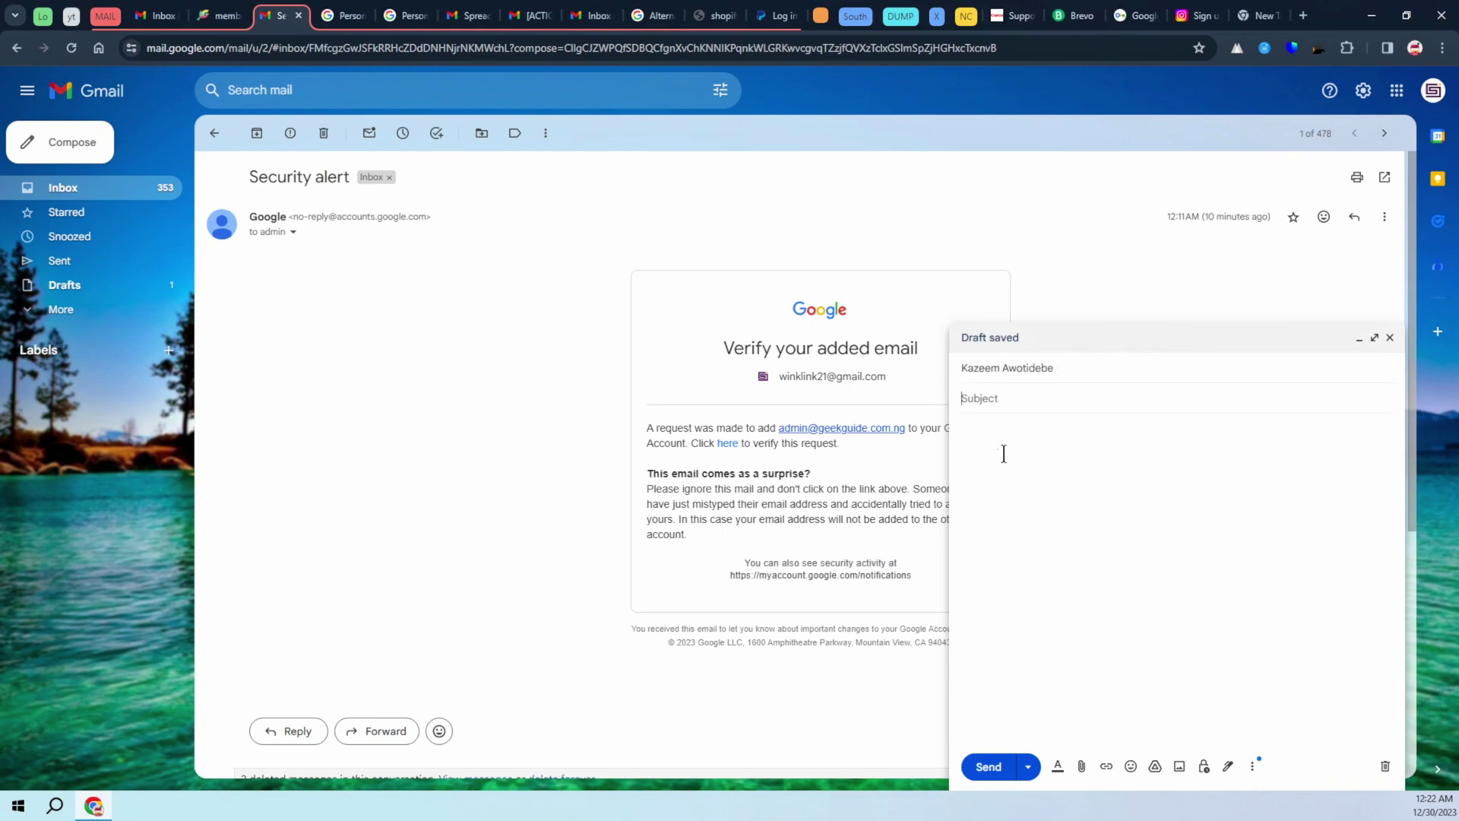
text(Test)
click(1003, 456)
text(hi)
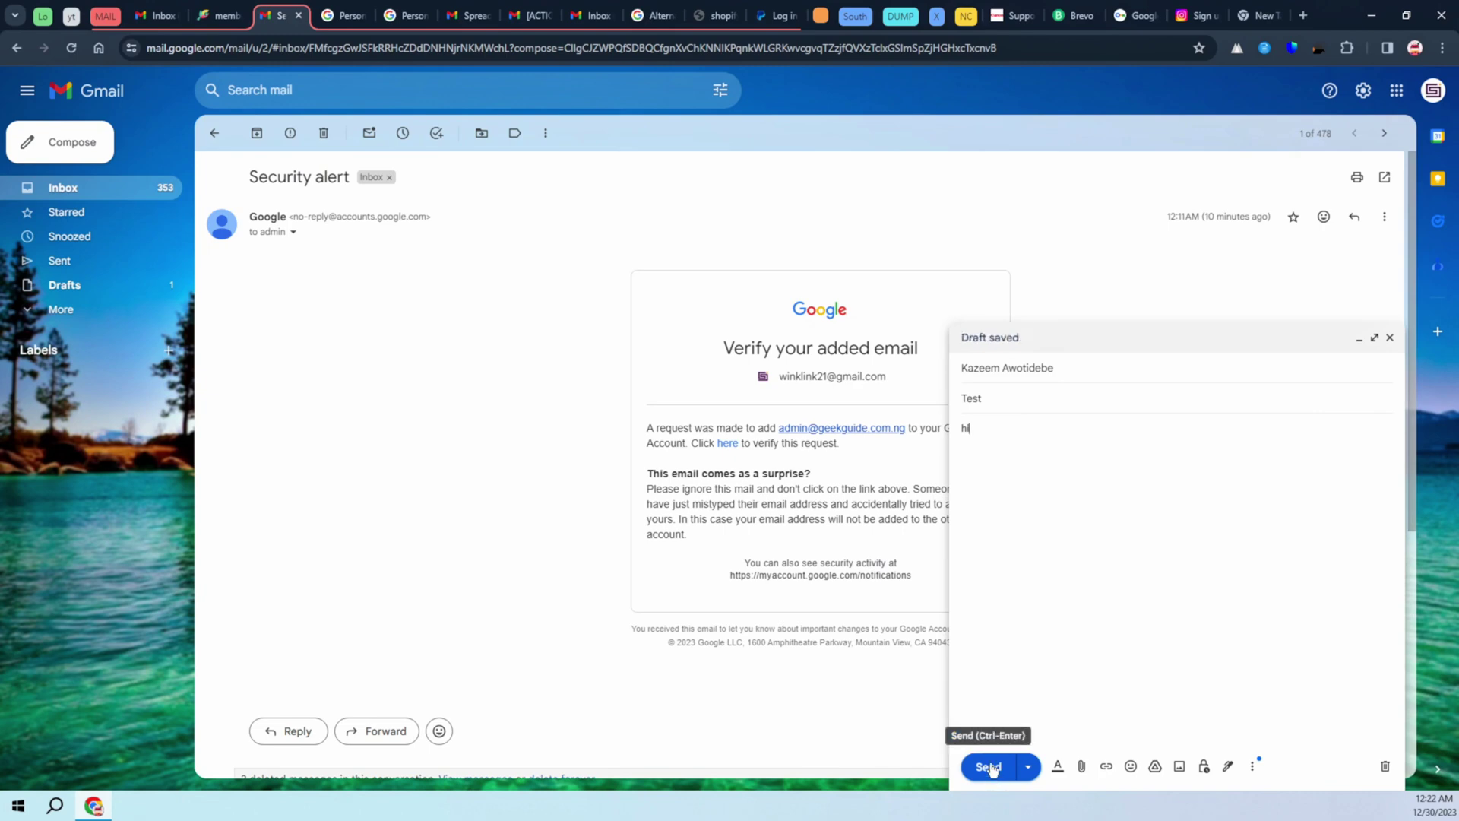
click(988, 767)
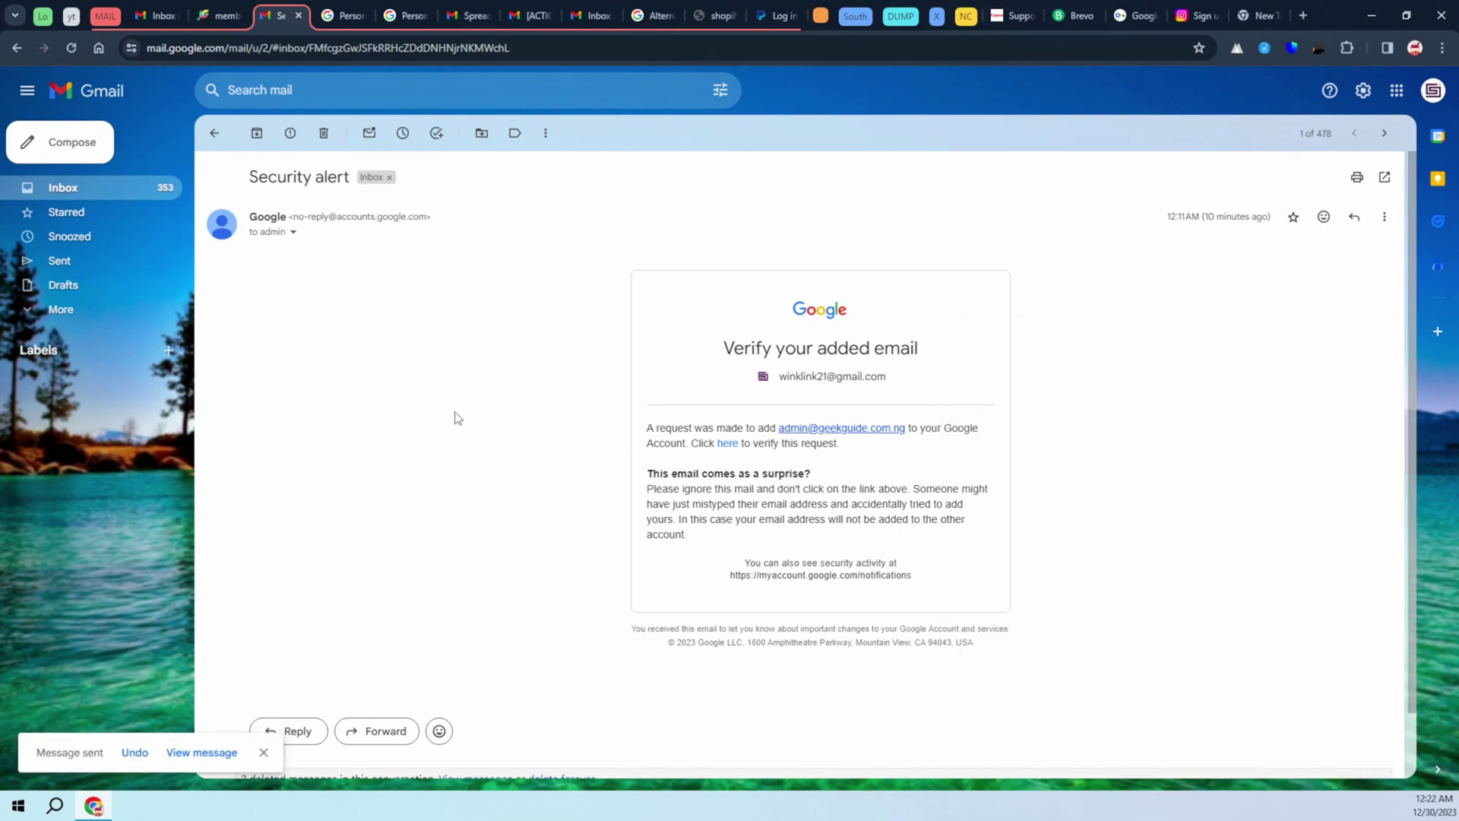
Step: Open the 'Test' message in Sent and view the sender card with the purple Geek Guide logo
click(215, 133)
click(69, 259)
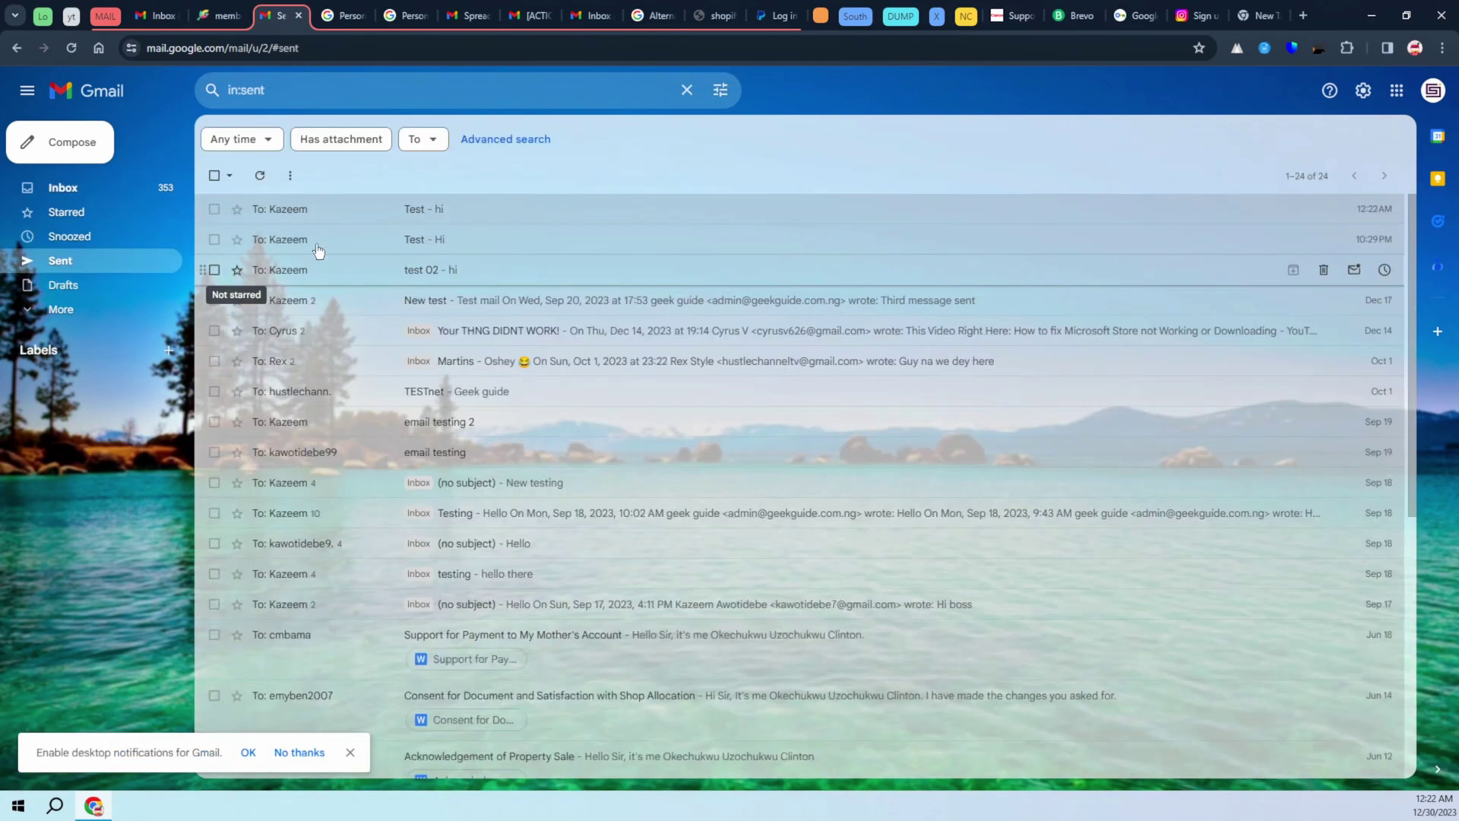
click(366, 213)
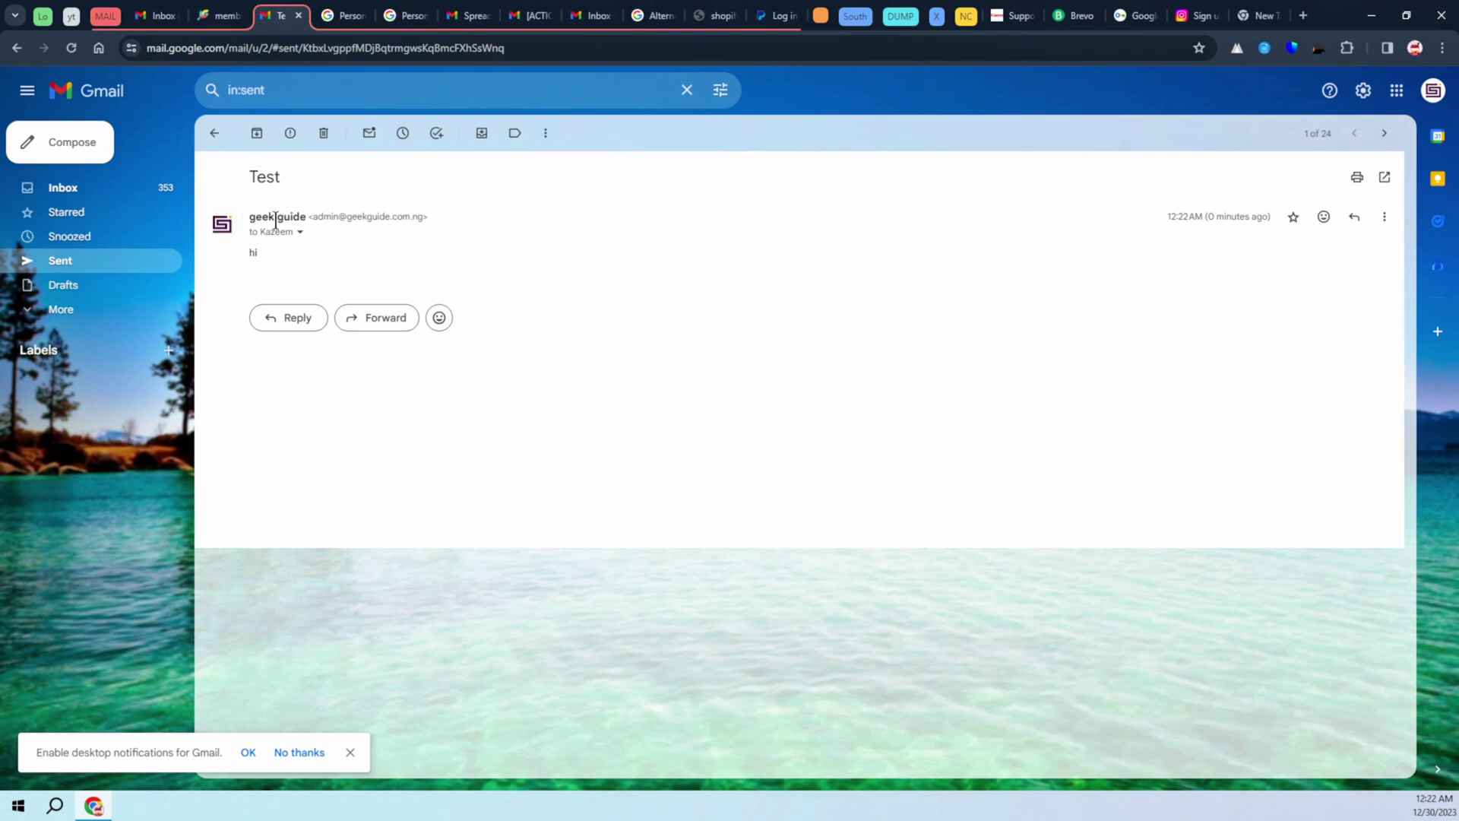
mouse_move(275, 219)
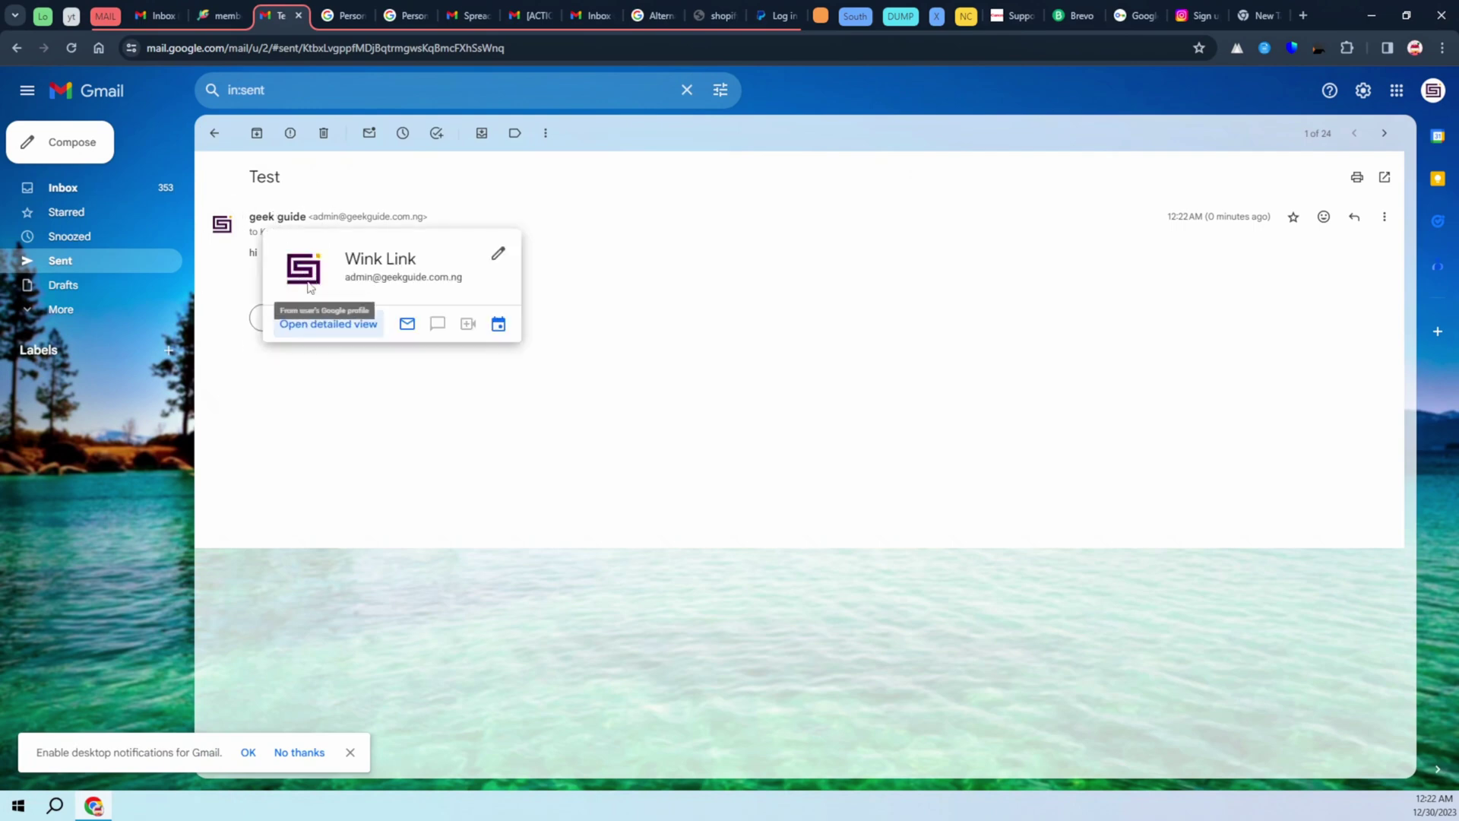